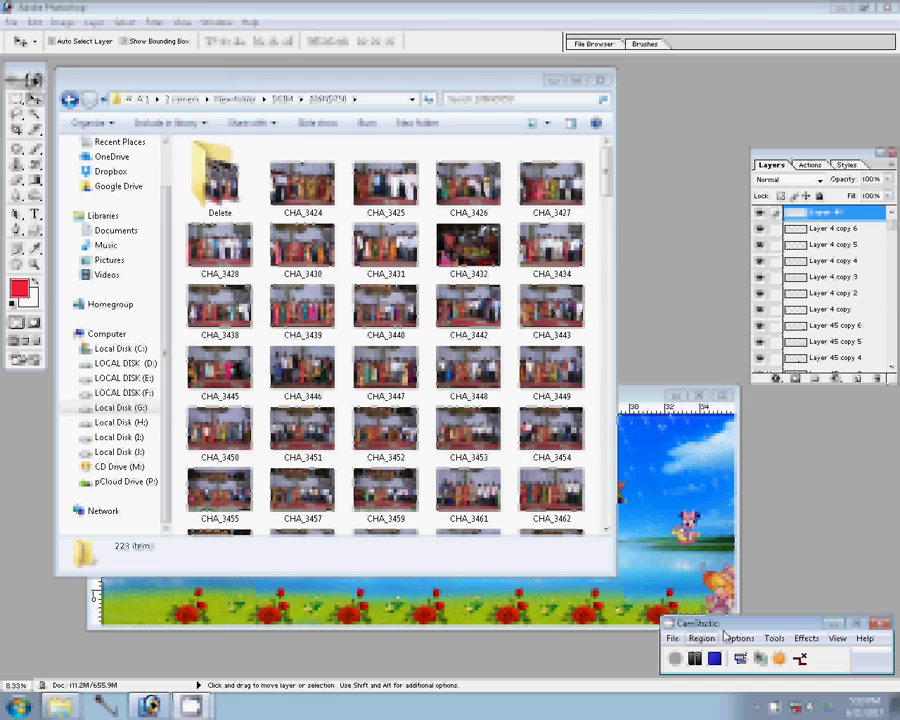
Return to the 106ND750 folder and select the eight photos CHA_3424 to CHA_3432
key("alt+F4")
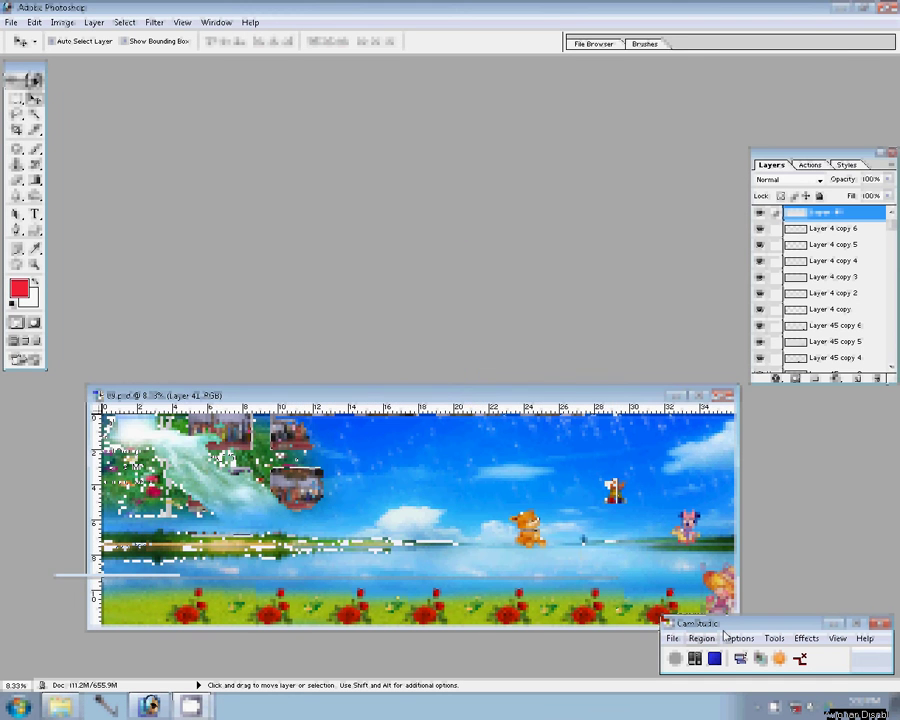
key("alt+Tab")
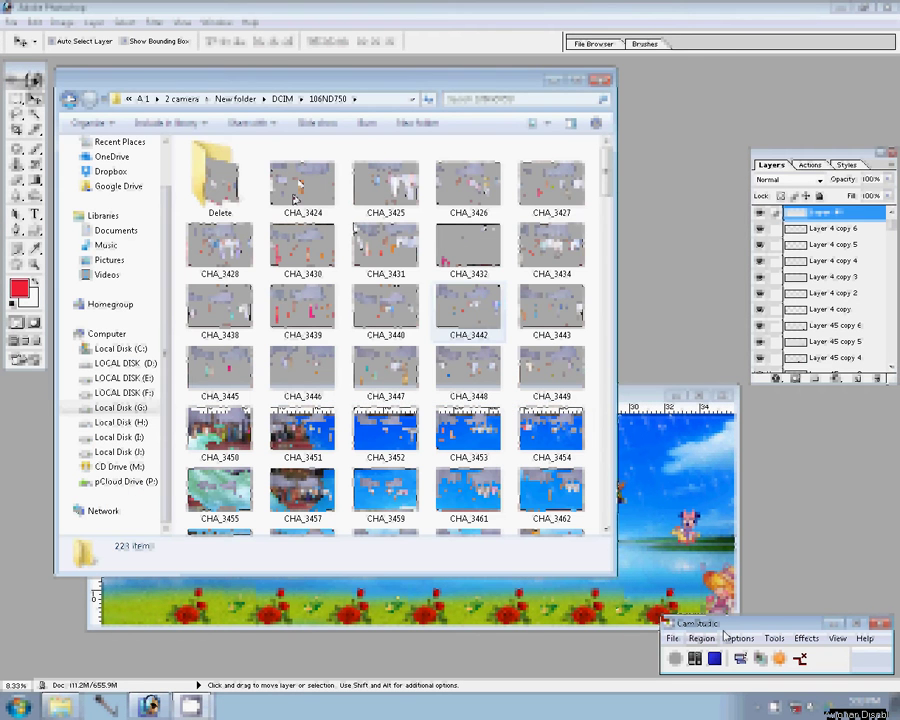
key("shift+Right")
key("shift+Right")
key("shift+Right")
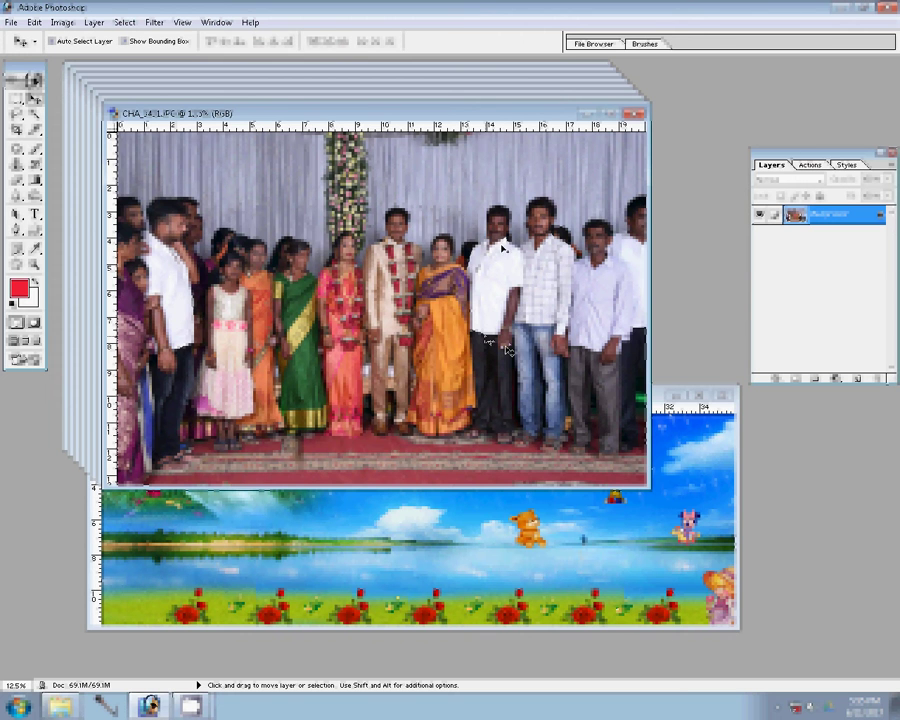
Resize the CHA_3431 photo to a document width of 8 inches
key("ctrl+alt+i")
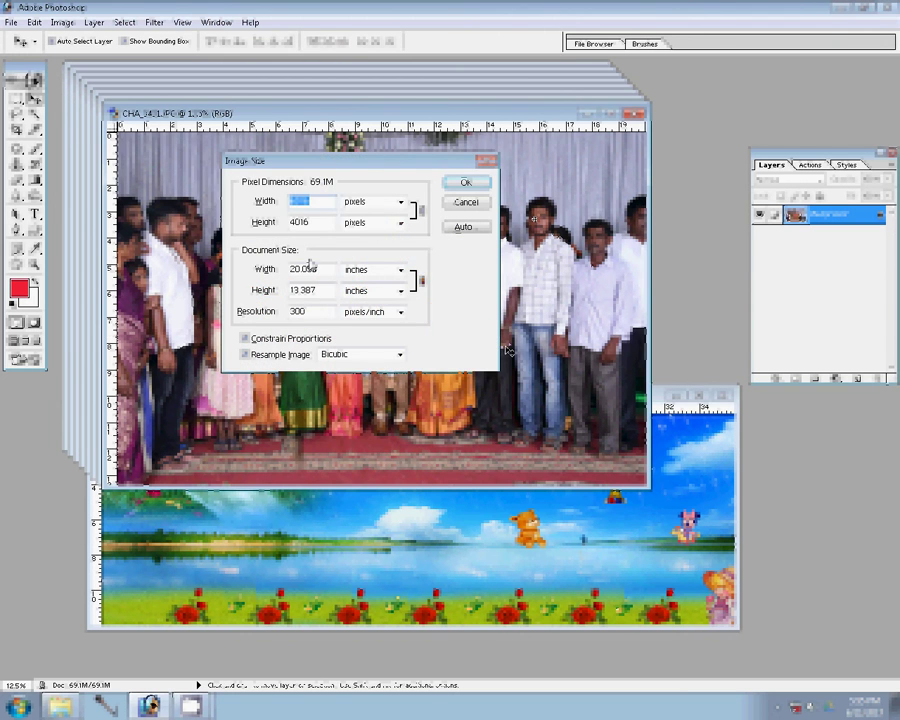
double_click(309, 266)
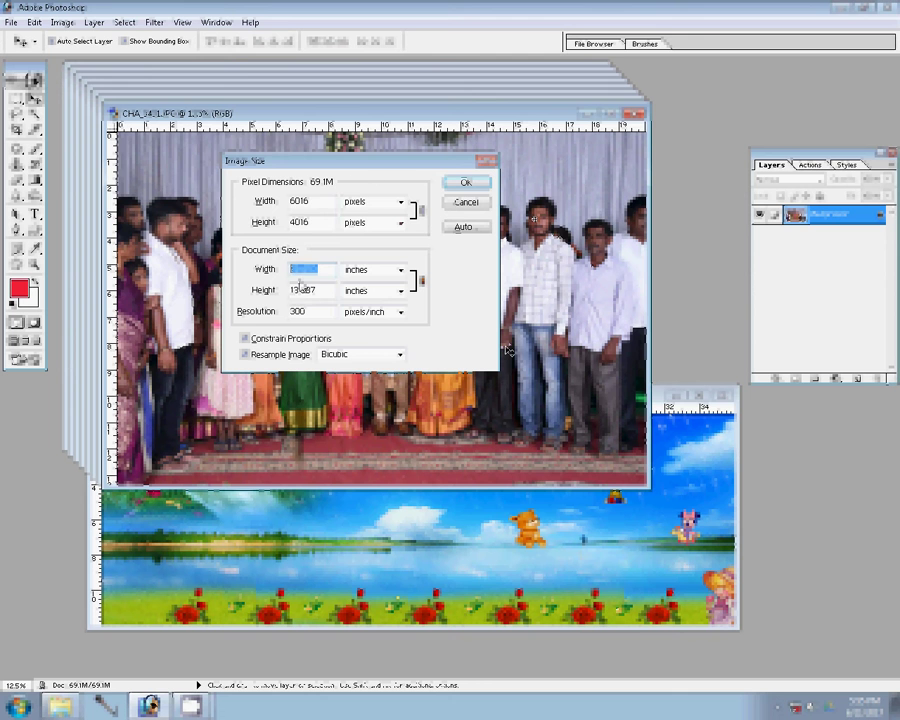
type("8")
left_click(468, 183)
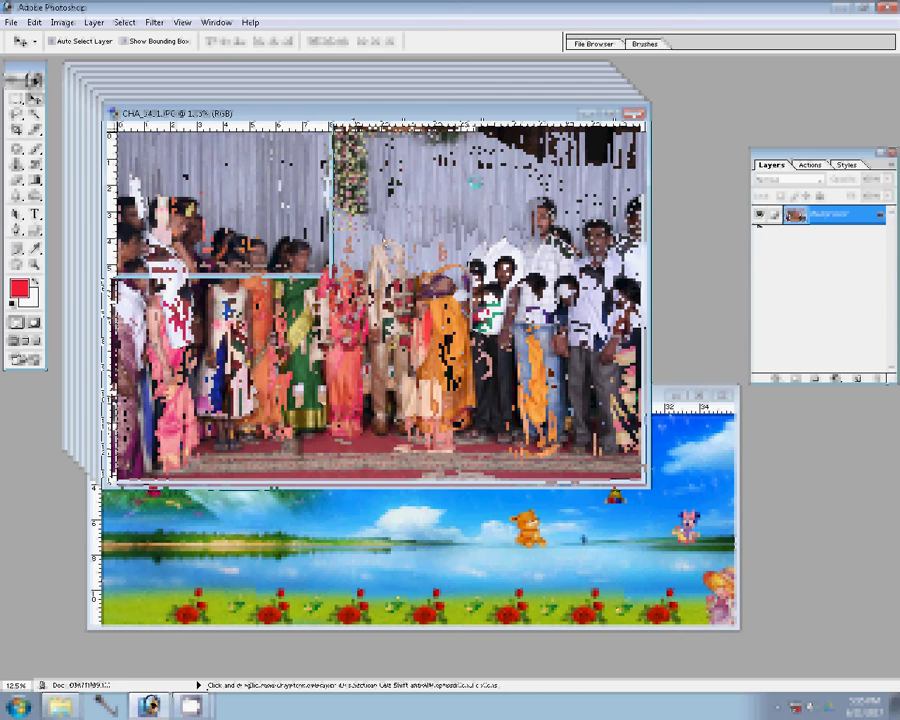
Drag the resized photo into the banner's right side as Layer 46
left_click(809, 164)
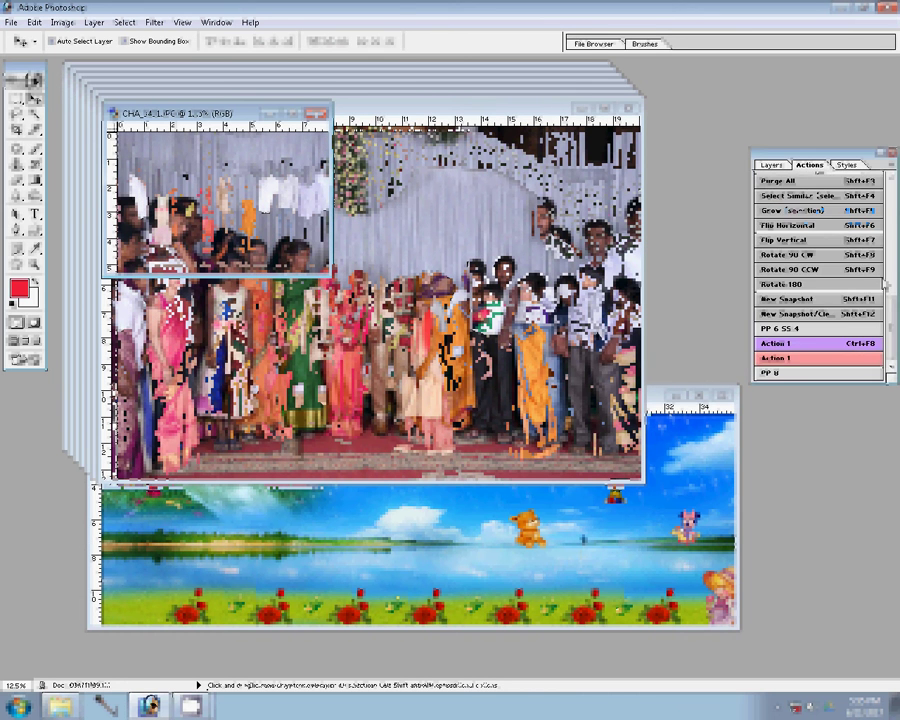
scroll(890, 316, "down", 3)
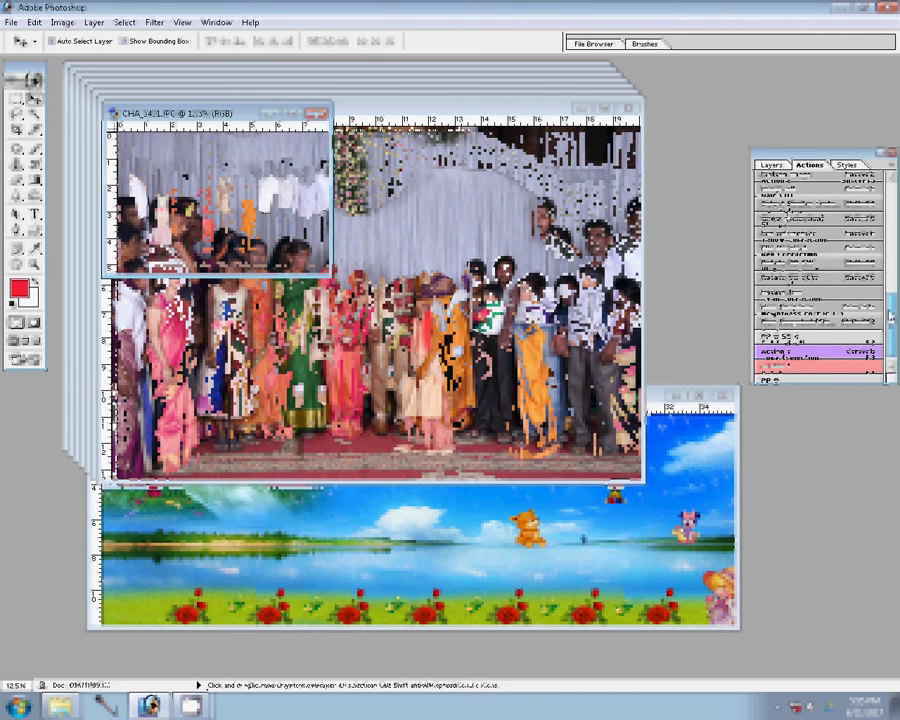
scroll(890, 316, "up", 5)
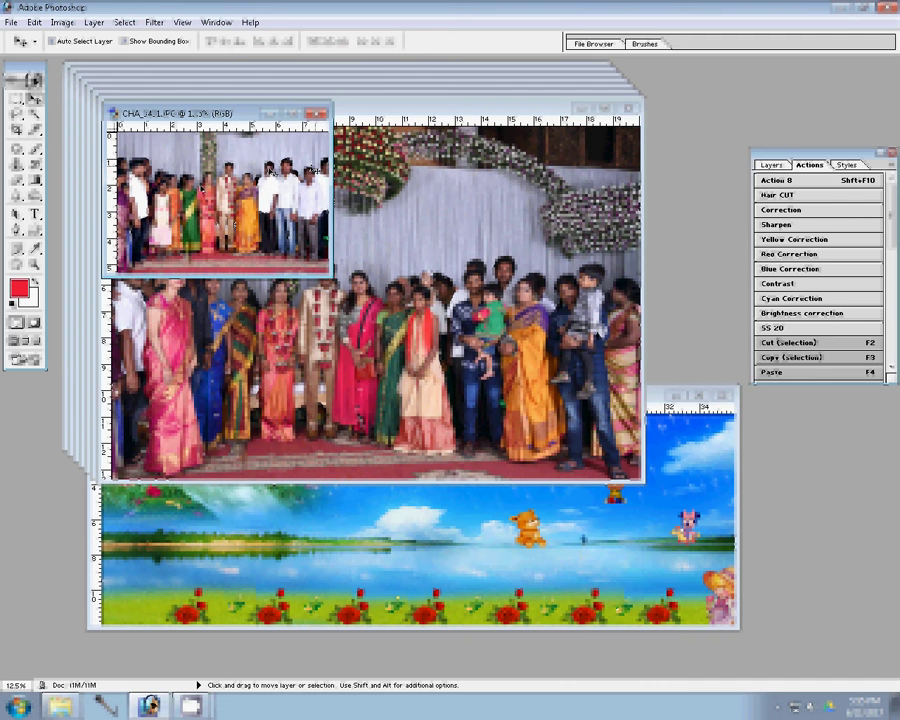
mouse_move(268, 170)
left_mouse_down()
mouse_move(652, 540)
mouse_move(659, 562)
left_mouse_up()
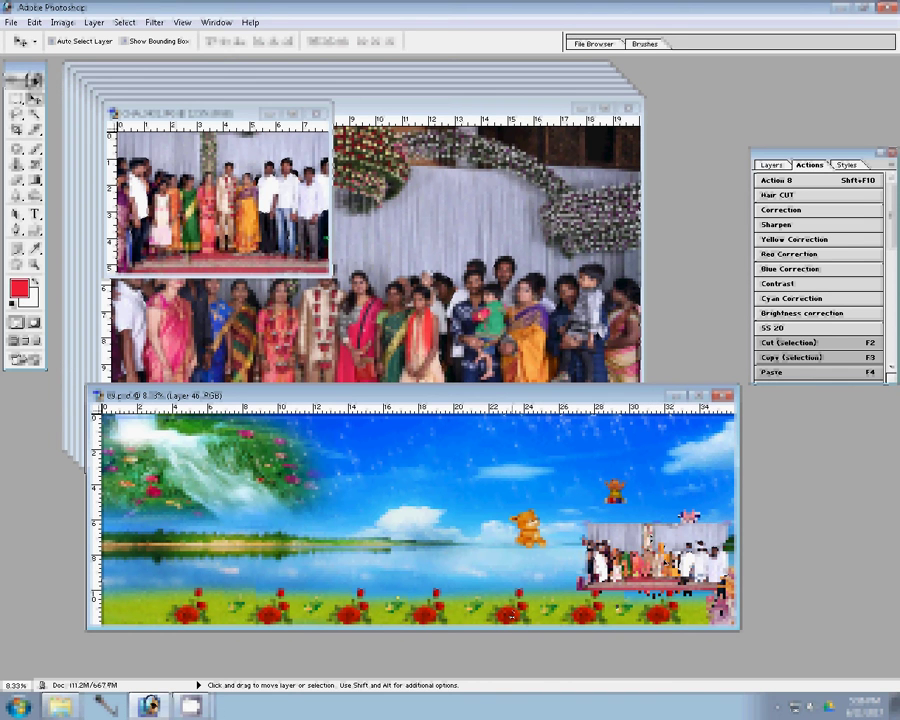
Close CHA_3431 unsaved, then resize CHA_3430 and run the Correction action on it
left_click(320, 113)
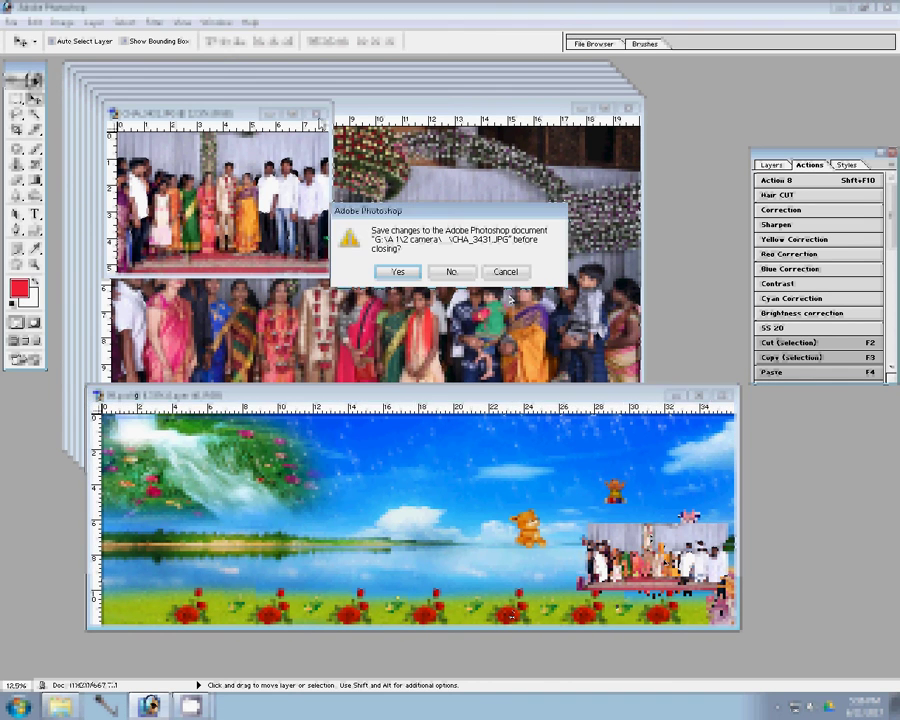
left_click(452, 271)
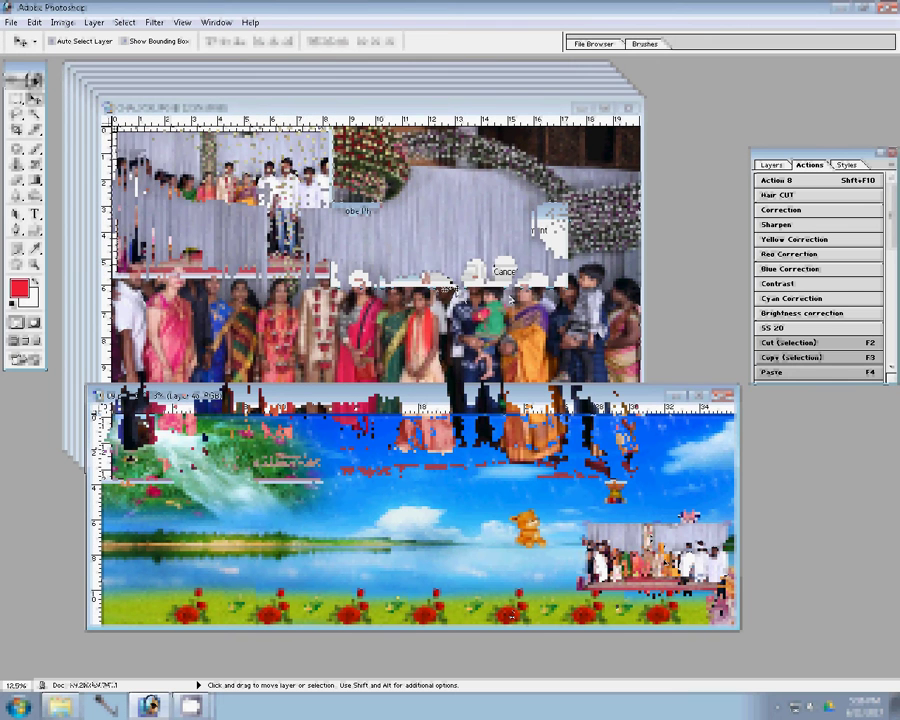
key("ctrl+alt+i")
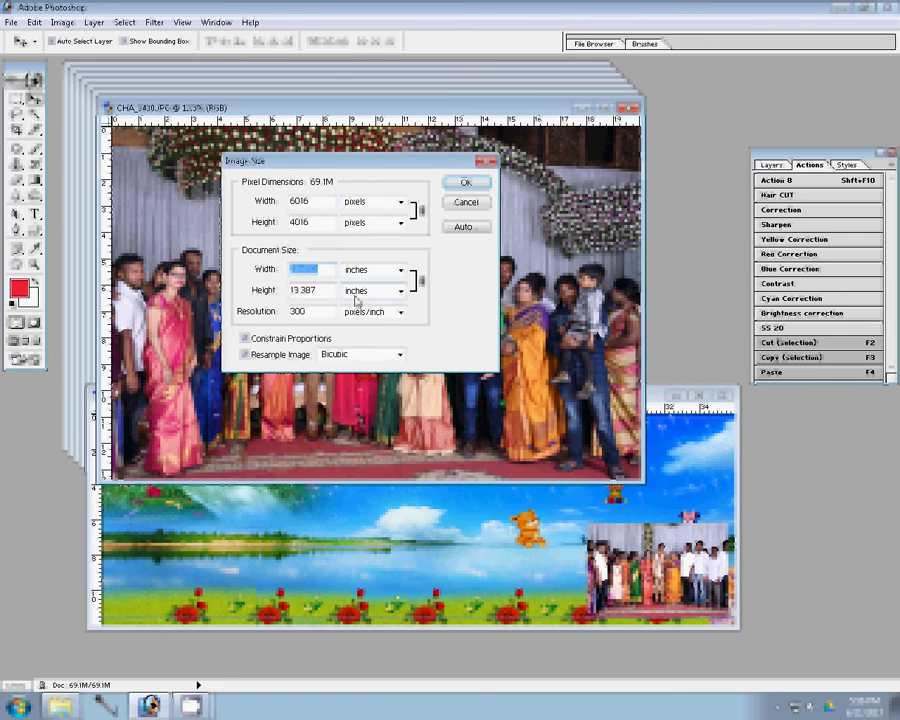
key("Return")
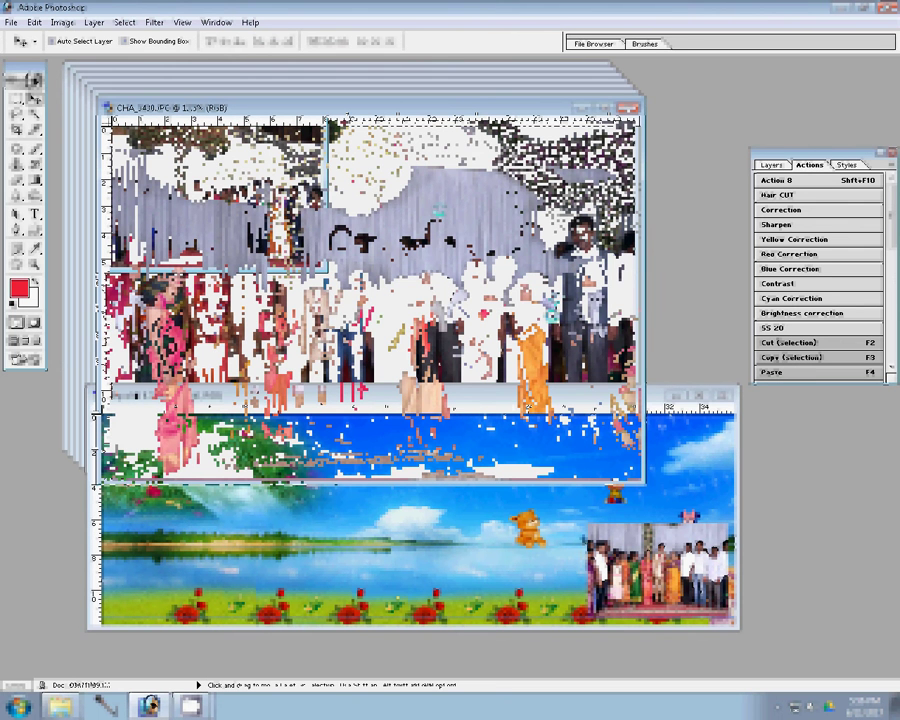
left_click(803, 210)
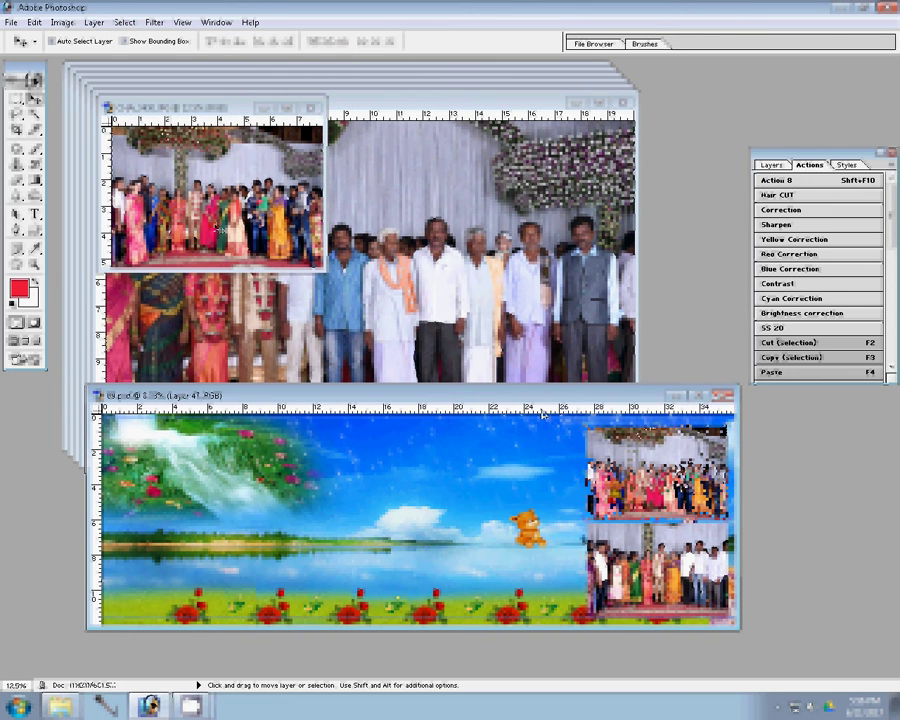
Close CHA_3430 unsaved, resize CHA_3428 to 8 inches wide, and close its window
left_click(312, 107)
left_click(448, 285)
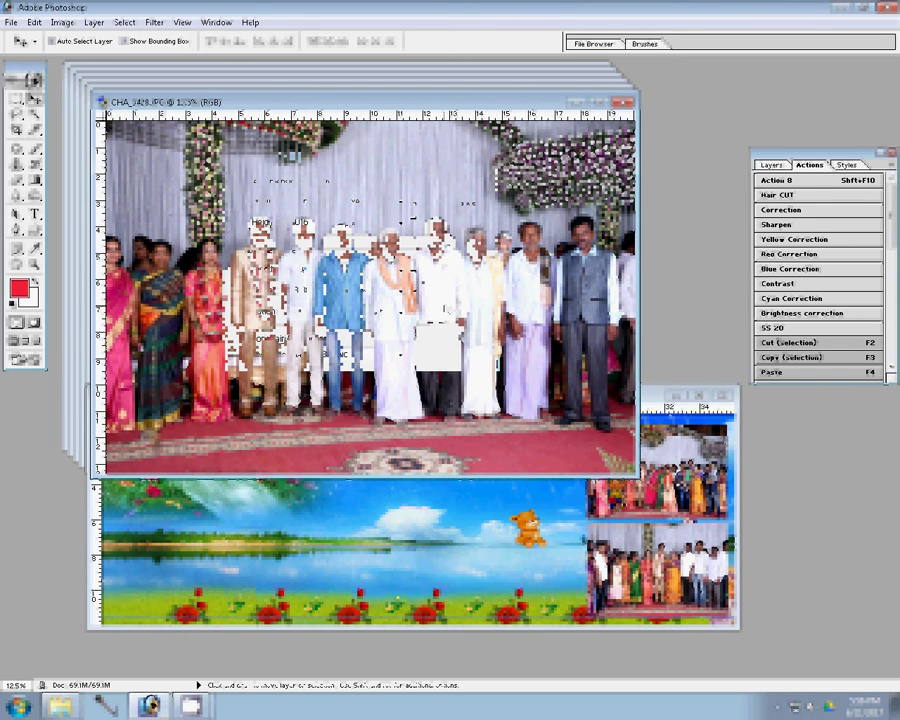
key("ctrl+alt+i")
type("8")
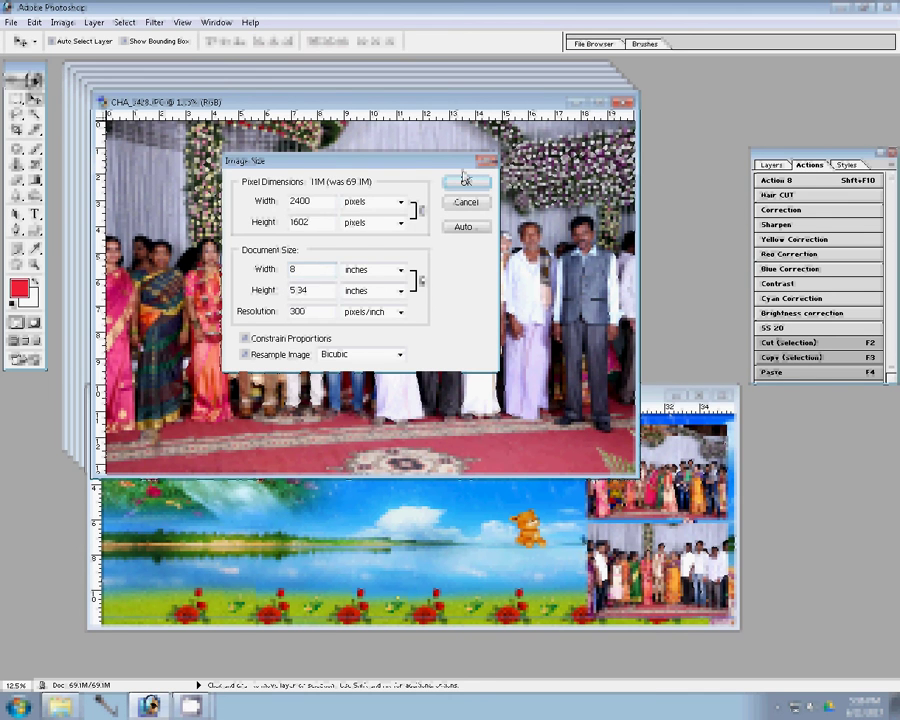
left_click(464, 180)
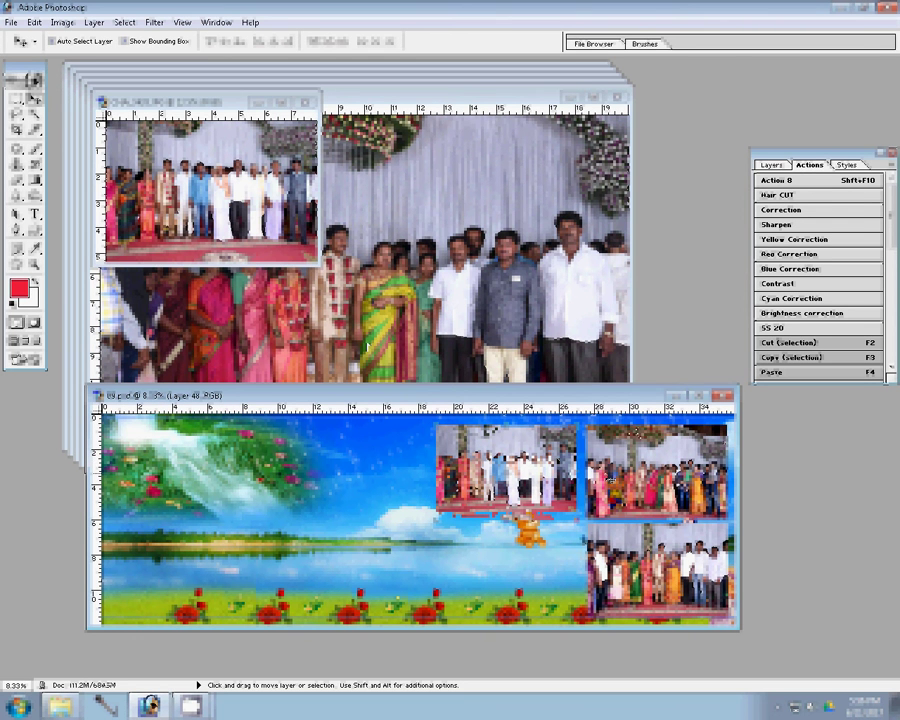
key("ctrl+w")
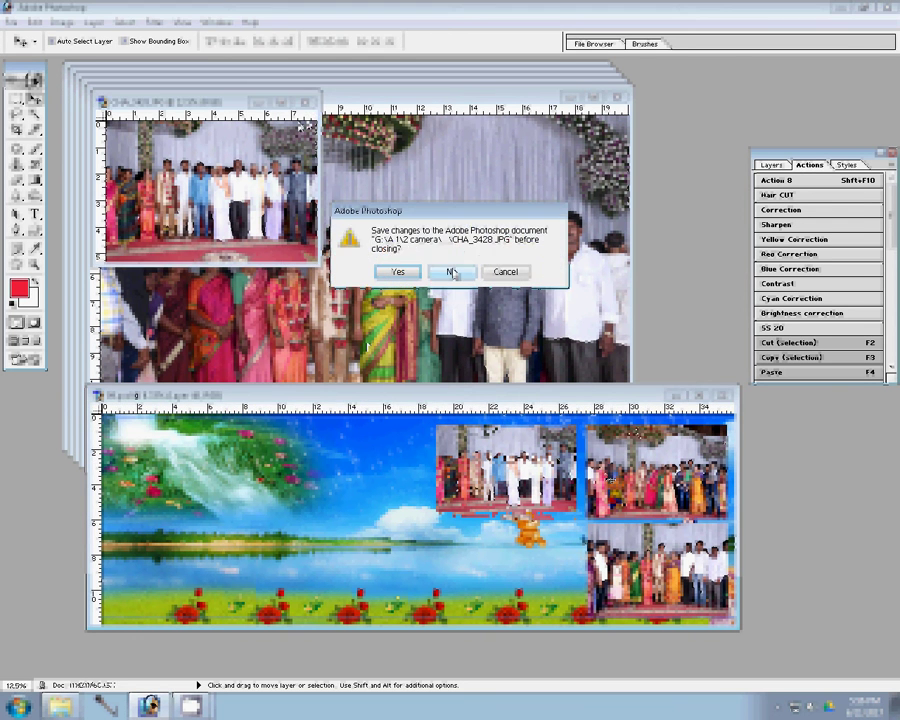
Discard the previous photo's changes, resize the next photo, and apply the Correction action
left_click(452, 272)
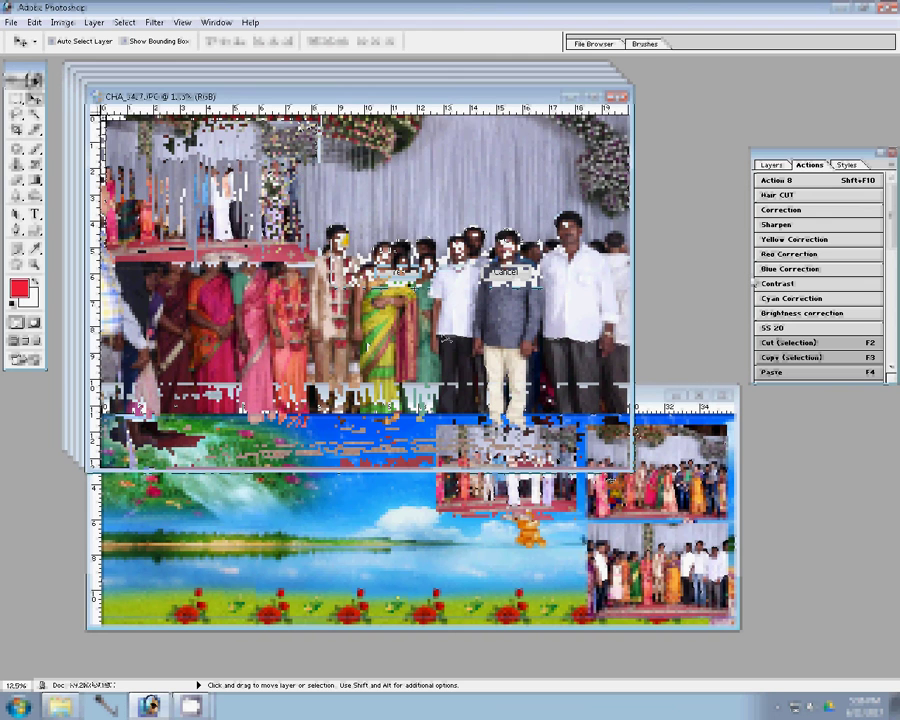
key("ctrl+alt+i")
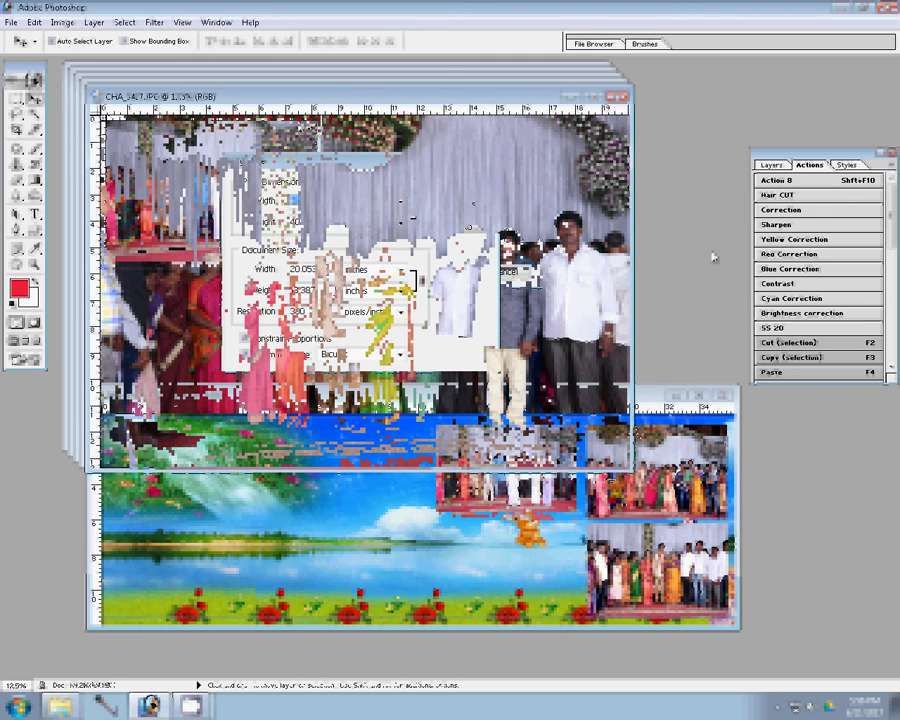
left_click(460, 186)
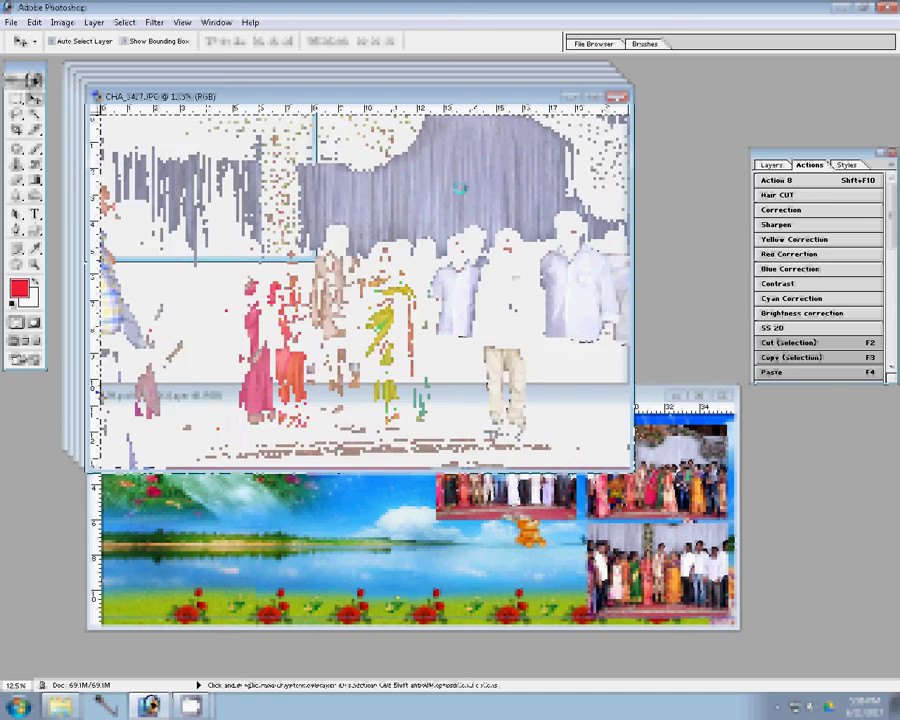
left_click(781, 210)
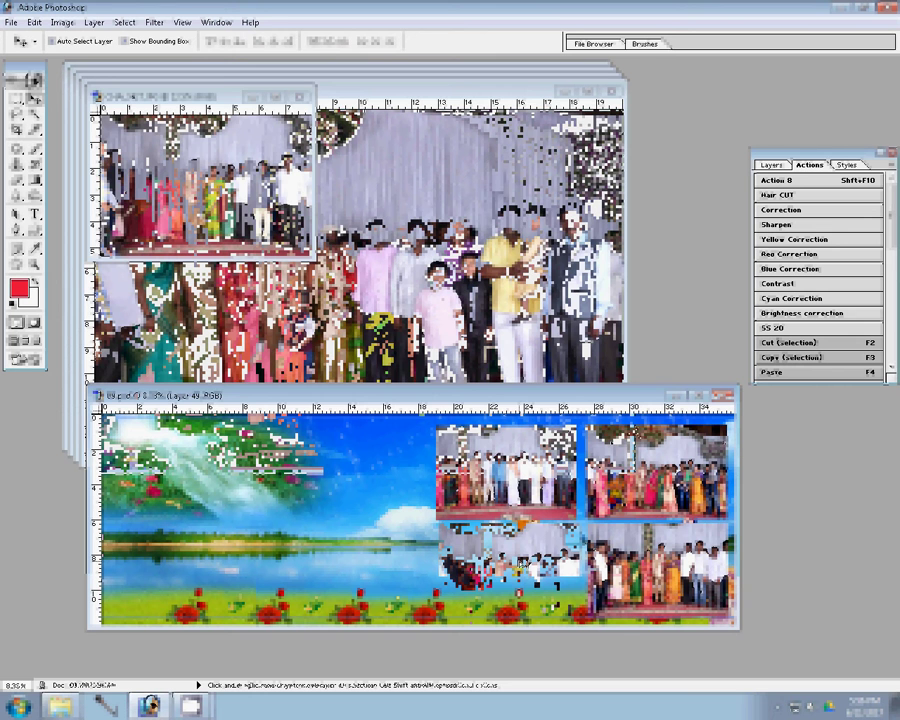
left_click(303, 97)
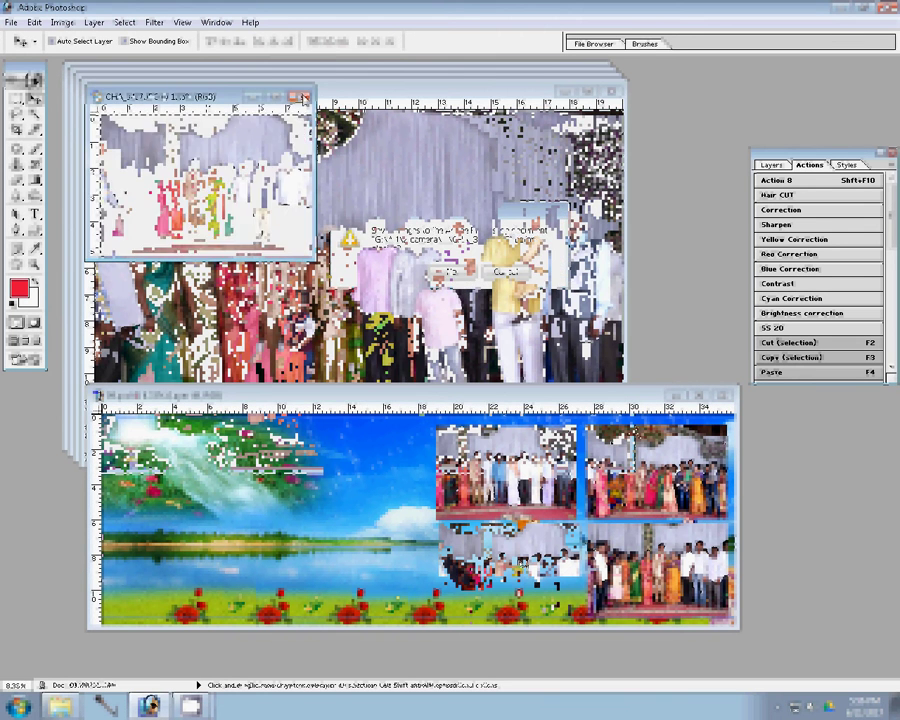
left_click(450, 272)
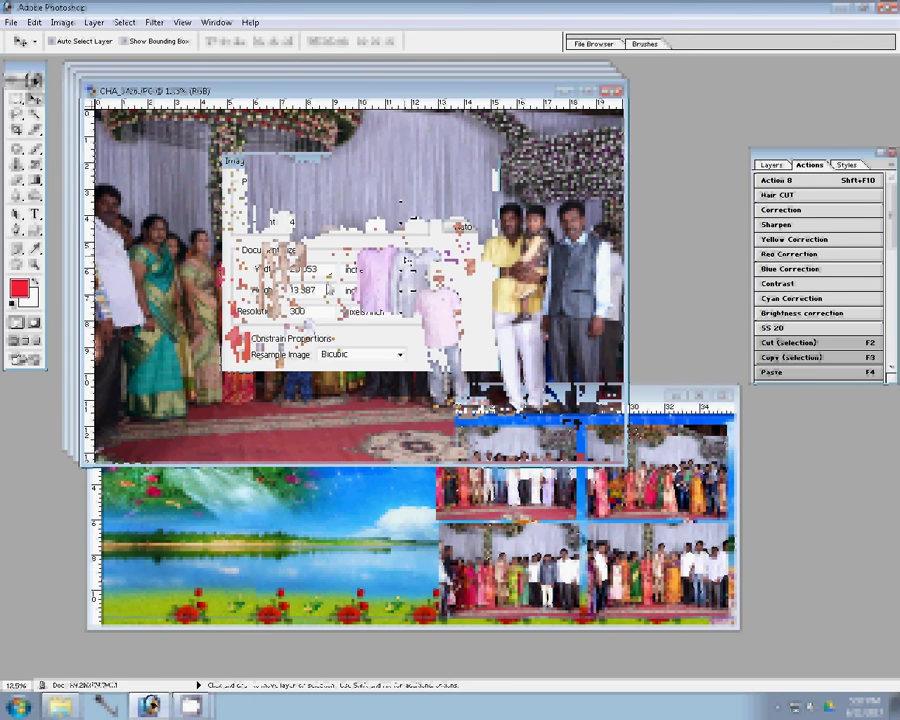
Resize CHA_3426 to 8 inches and drag it into the album's top row
type("8")
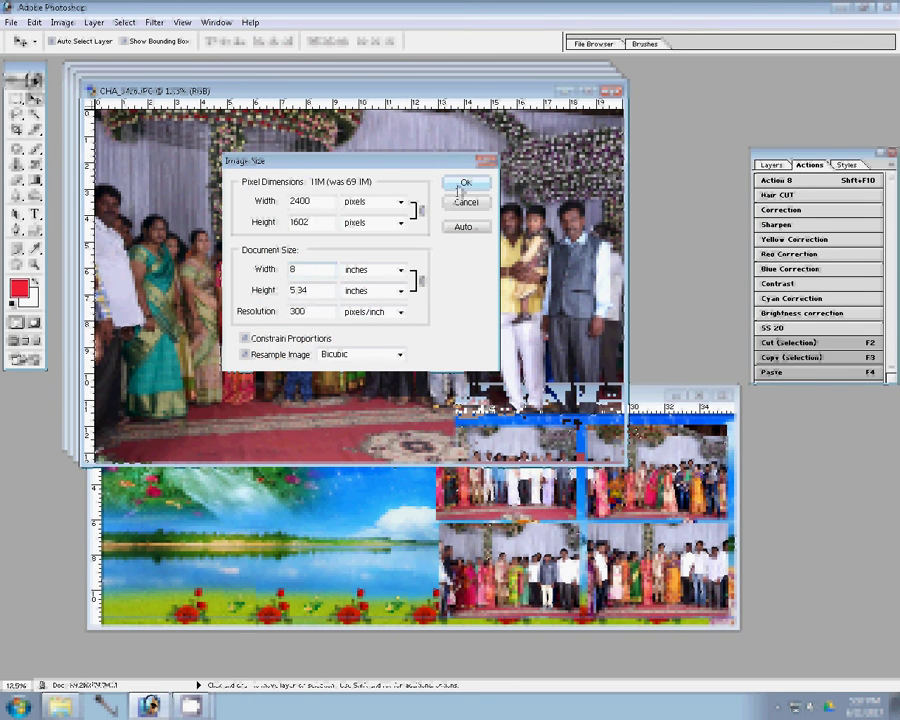
left_click(463, 184)
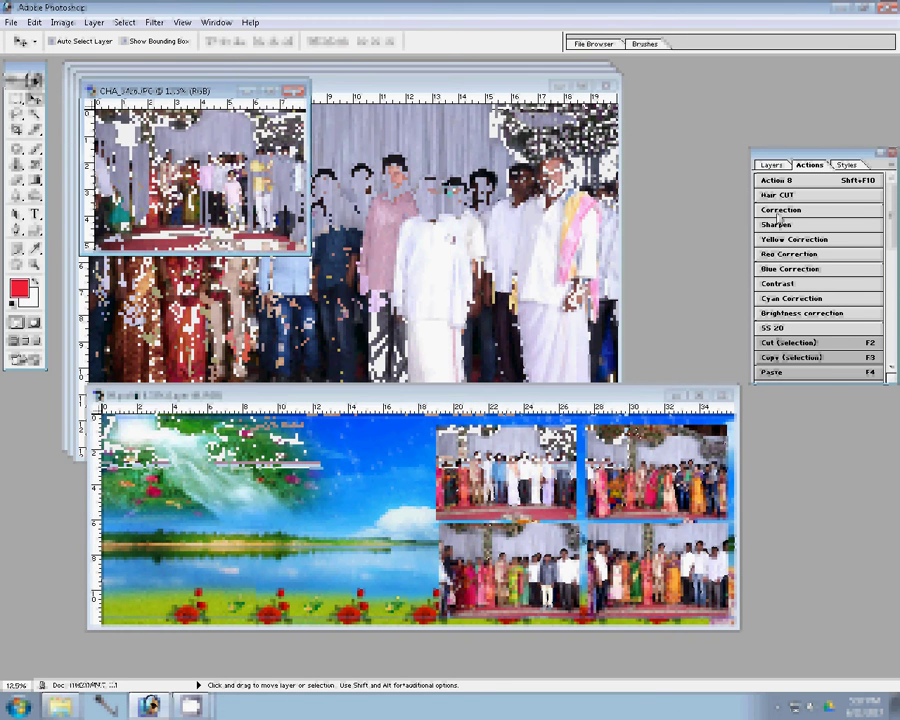
left_click_drag(430, 300, 339, 478)
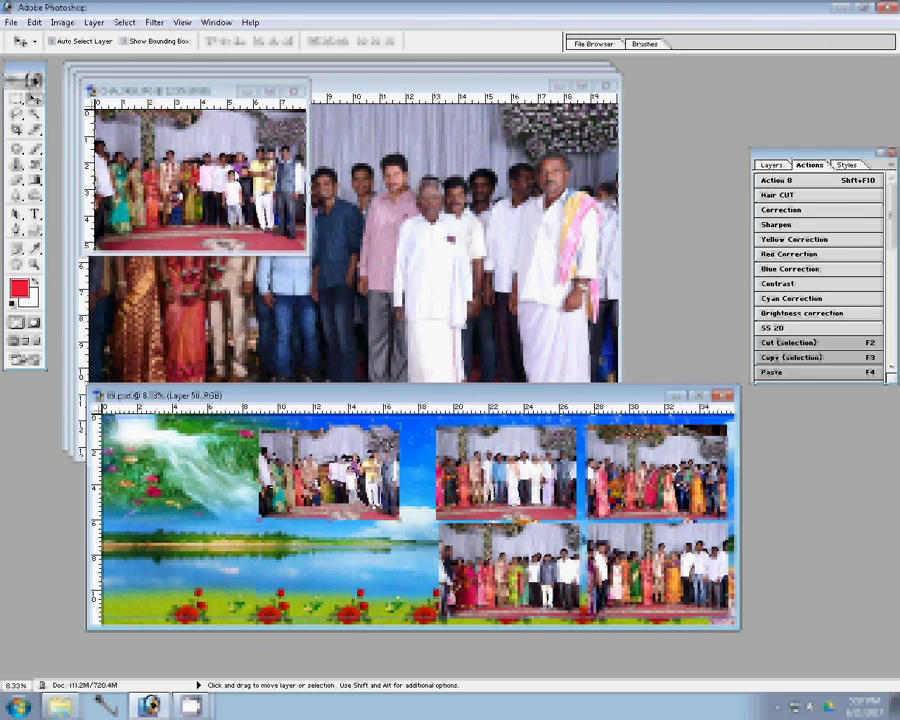
left_click(295, 90)
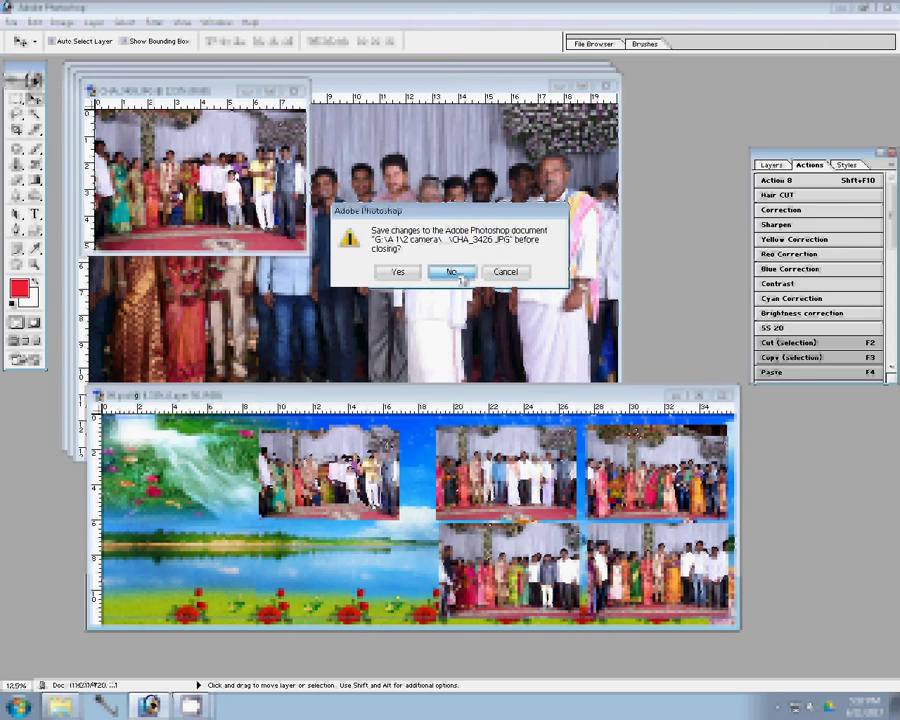
Resize CHA_3425 to 8.267 inches wide and place it in the lower row as Layer 51
left_click(456, 272)
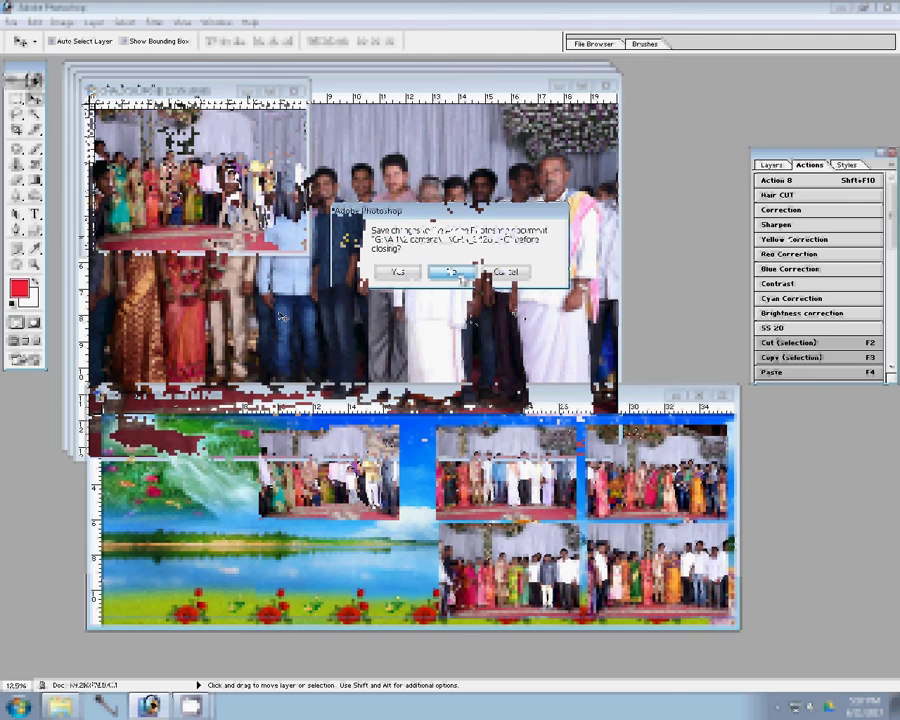
key("ctrl+alt+i")
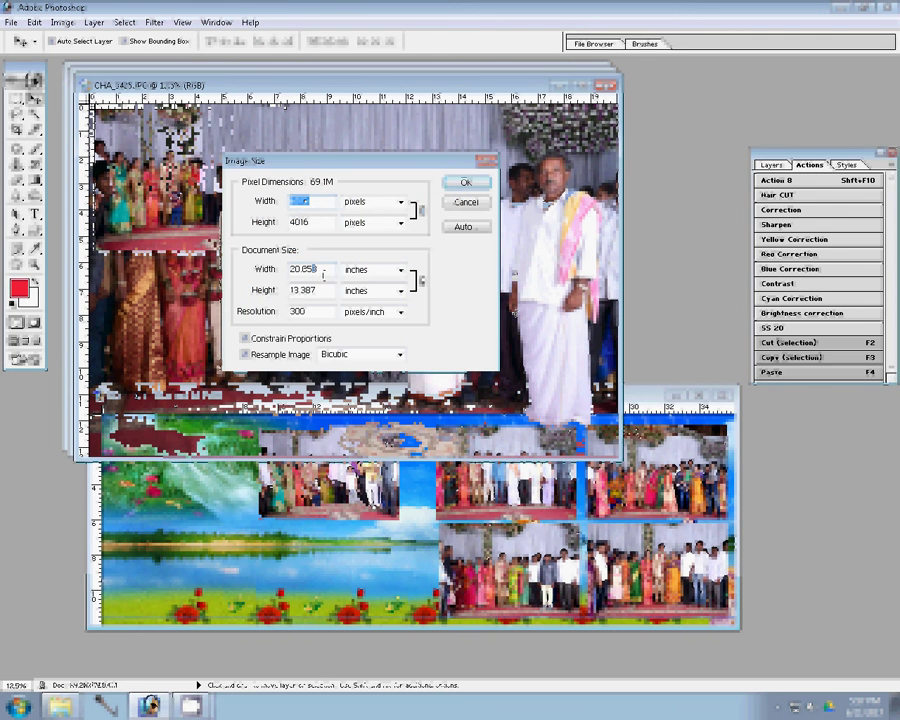
double_click(303, 269)
type("8.267")
key("Return")
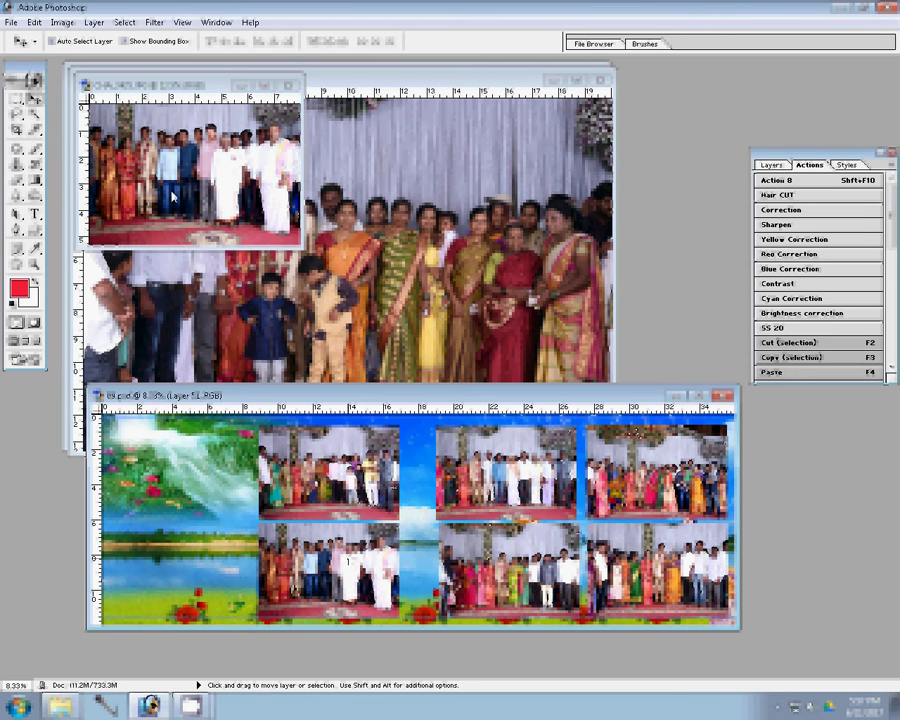
left_click(292, 86)
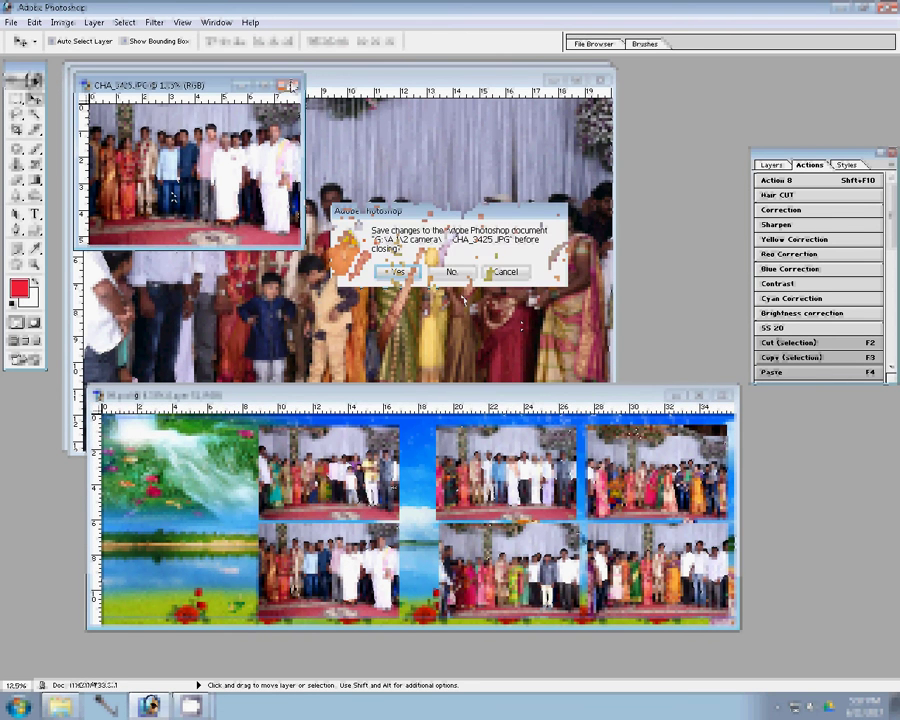
Resize CHA_3424 to 8 inches wide and drag it into the album's top-left slot
key("n")
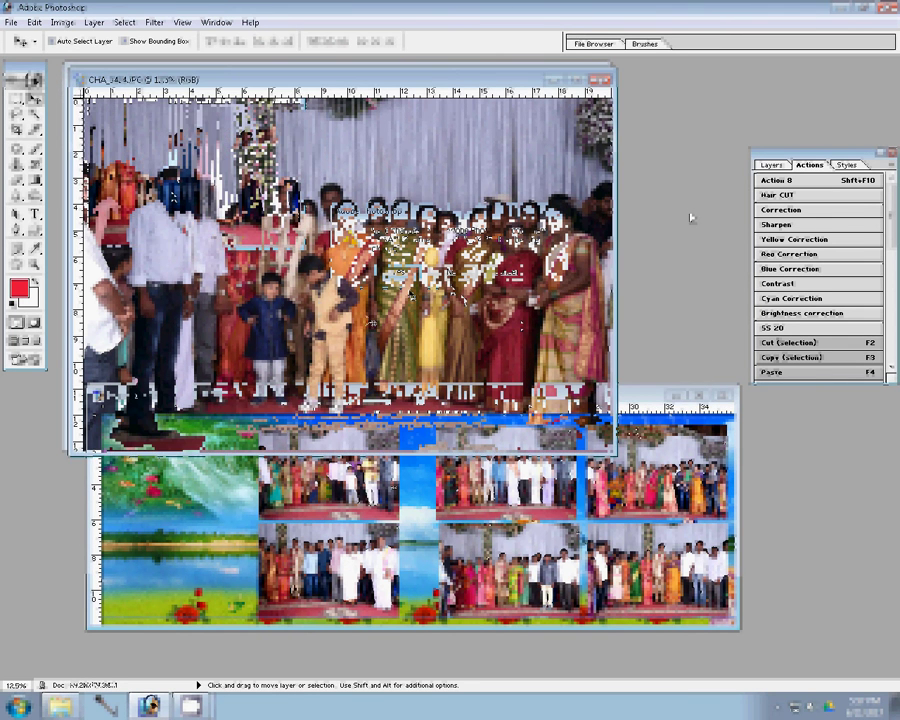
key("ctrl+alt+i")
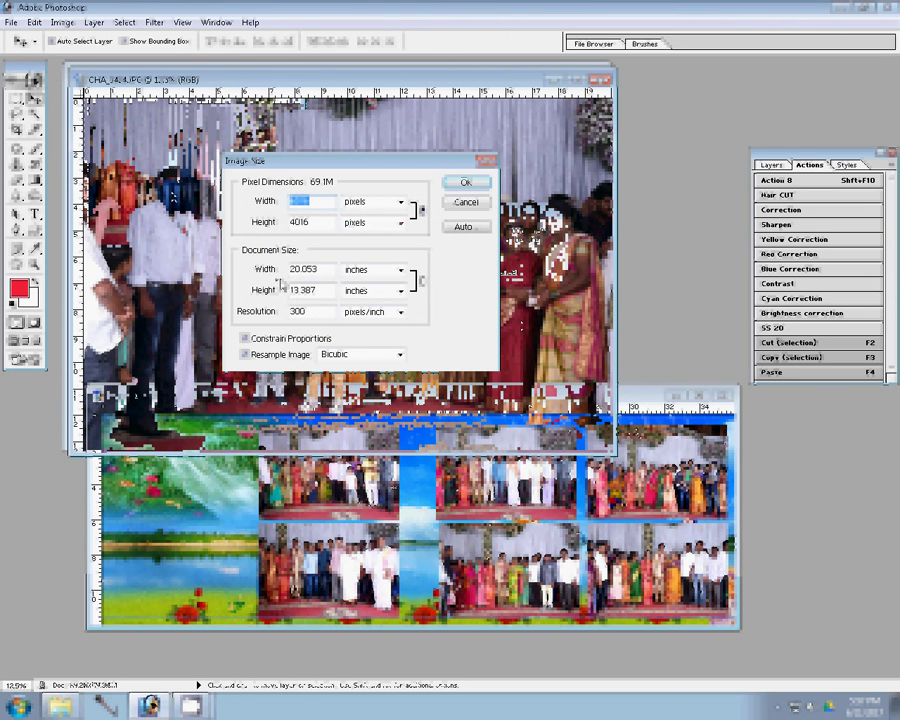
double_click(305, 269)
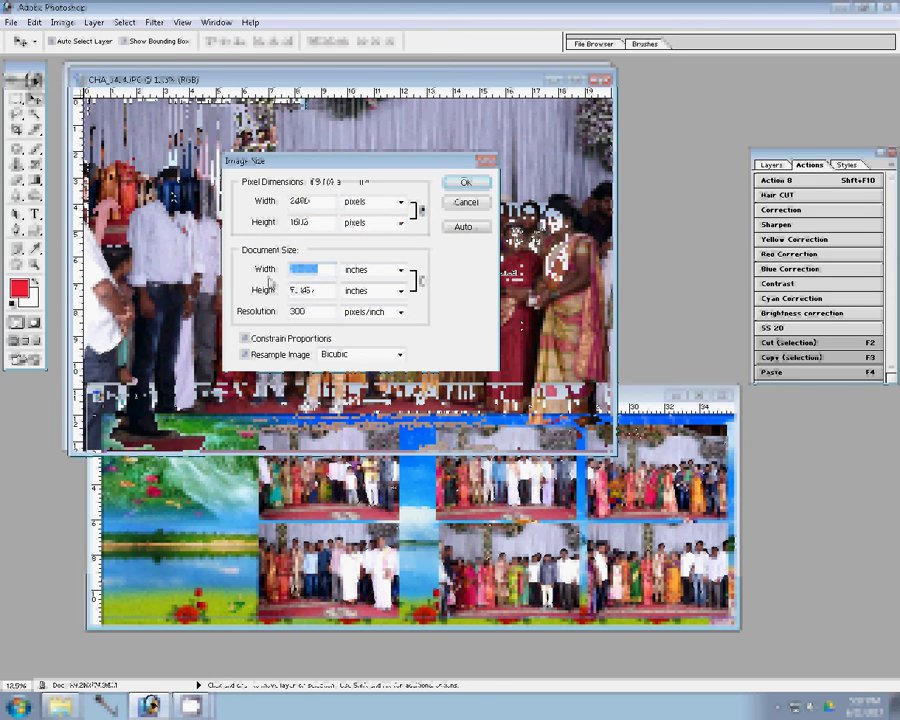
type("8")
left_click(465, 182)
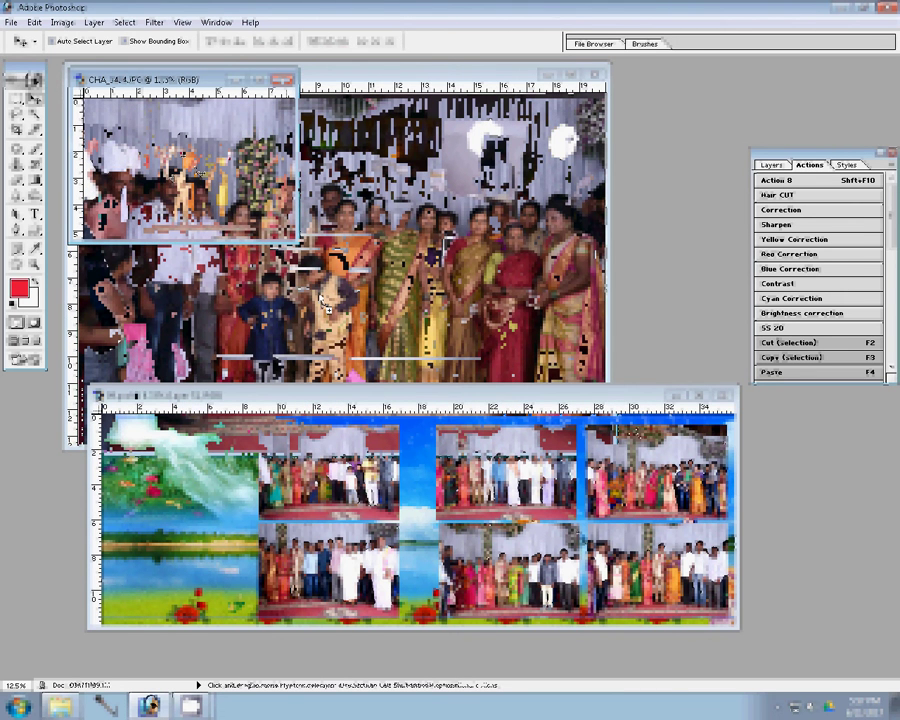
left_click_drag(199, 172, 185, 470)
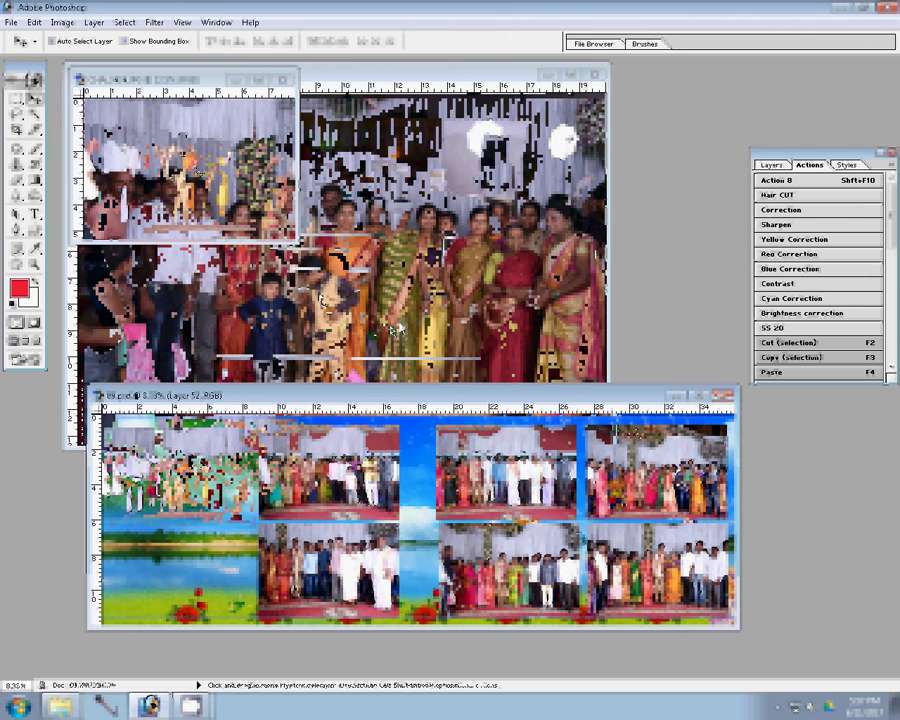
left_click(318, 318)
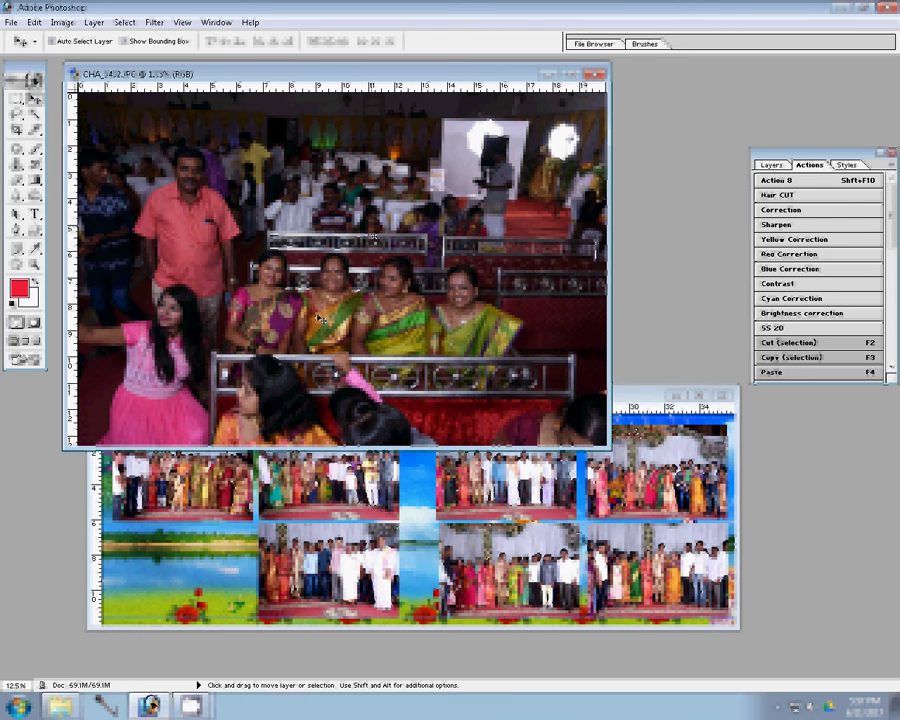
Run the Correction action on the last photo, fit it on screen, and resize it to 8 inches
left_click(806, 212)
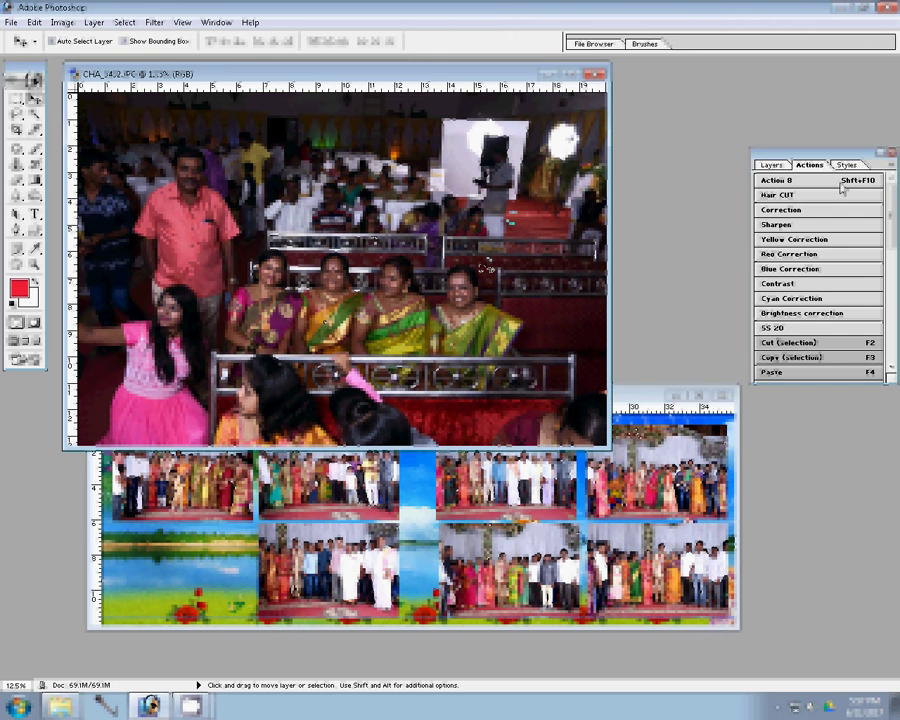
left_click(832, 187)
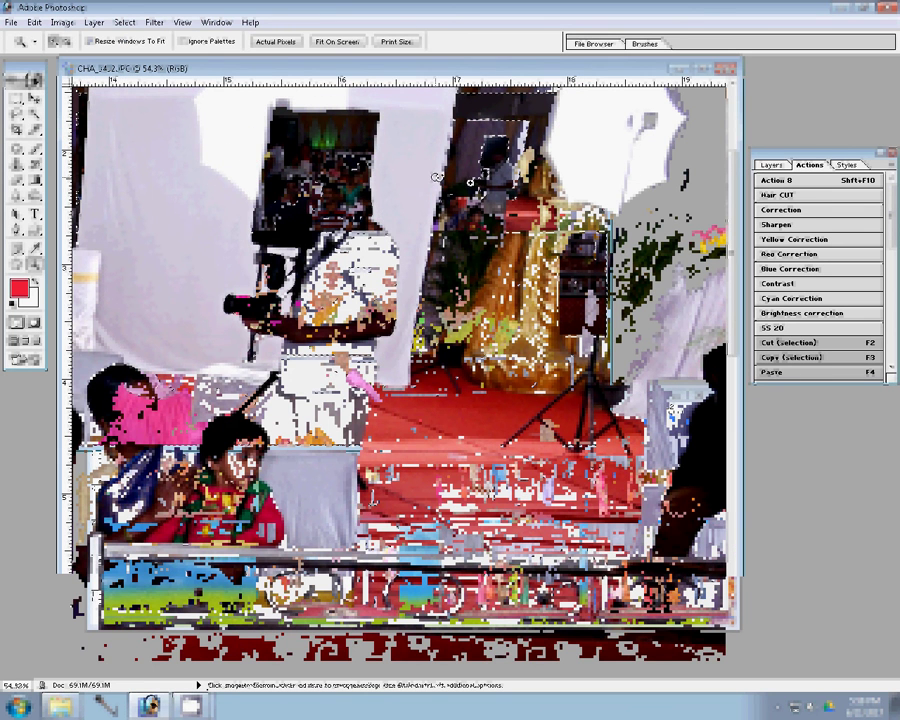
right_click(475, 185)
left_click(505, 192)
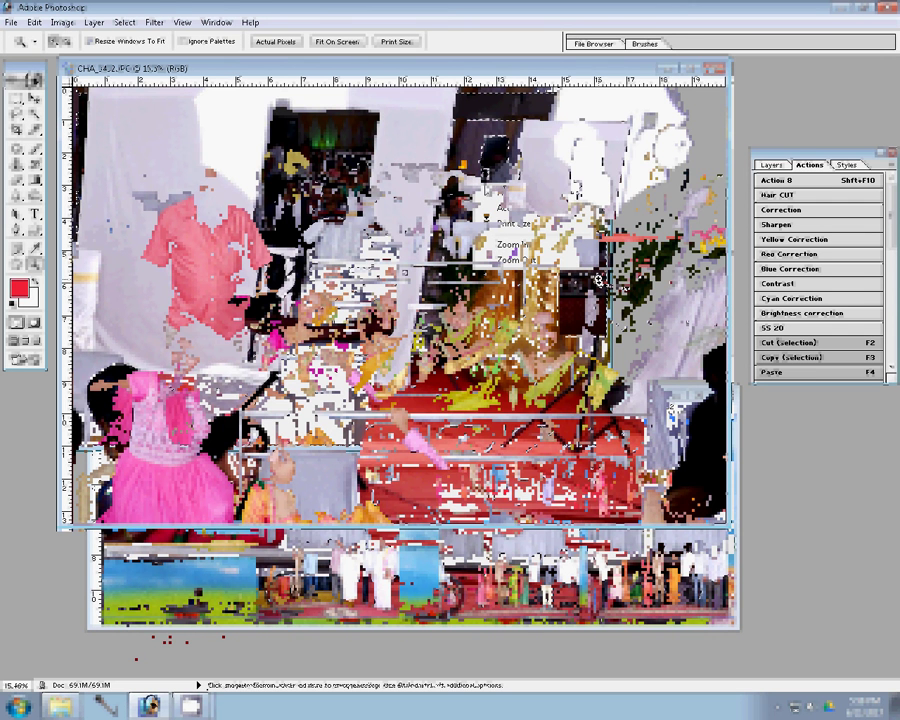
key("ctrl+alt+i")
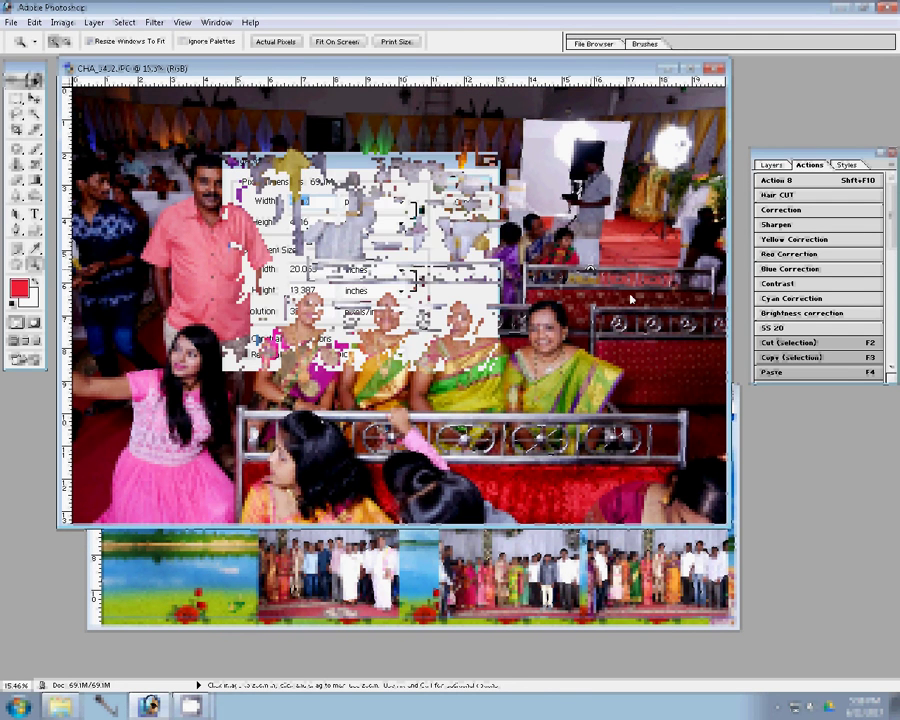
double_click(330, 272)
type("8")
left_click(464, 182)
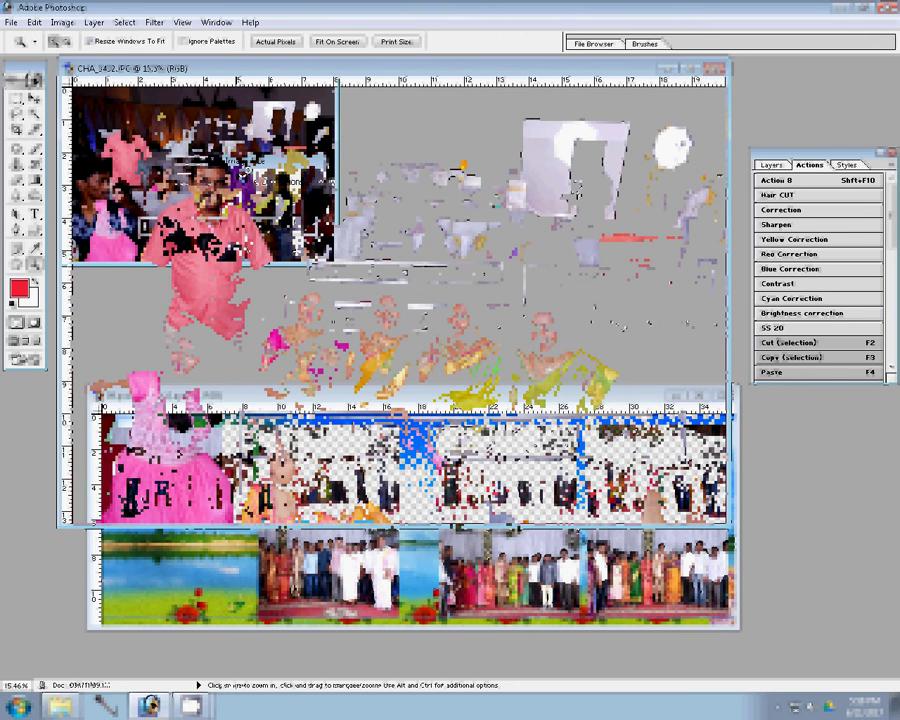
Move the photo into the bottom-left slot and close the source photos without saving
key("v")
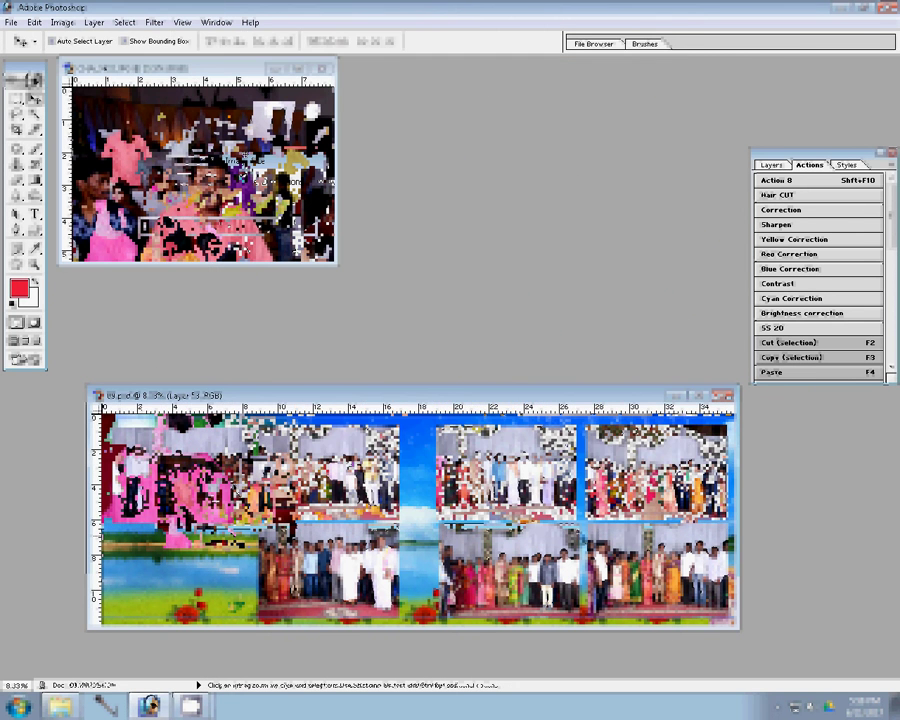
left_click_drag(200, 170, 275, 478)
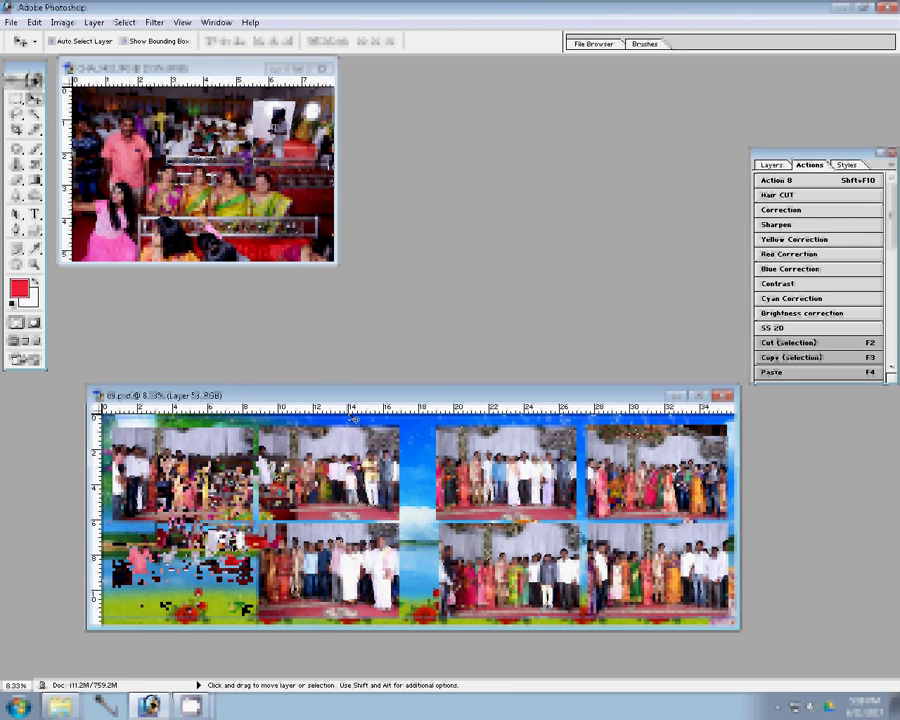
left_click(243, 200)
left_click(322, 68)
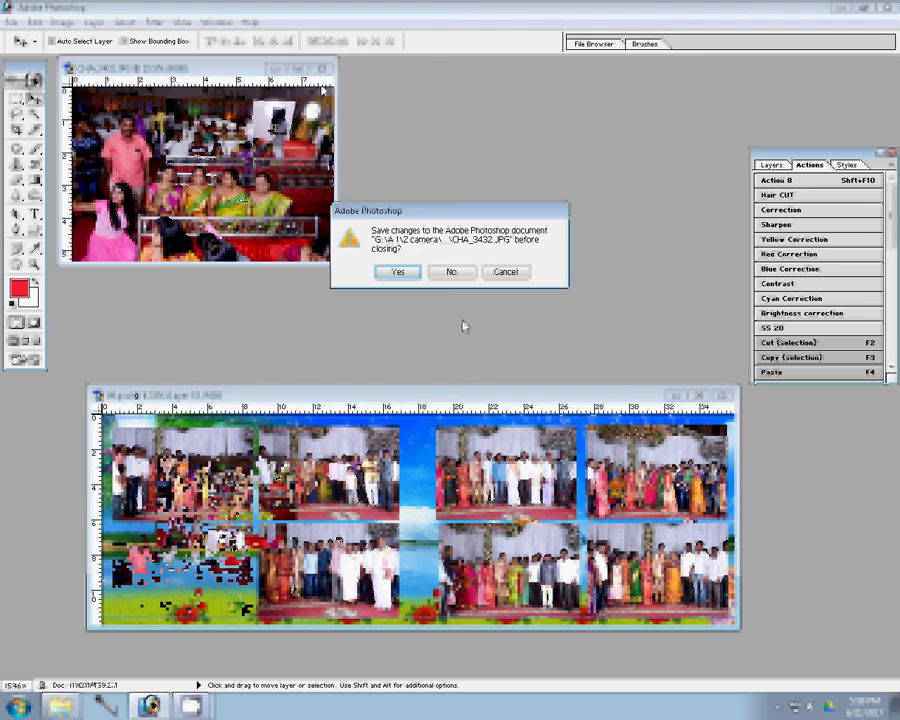
key("n")
key("ctrl+w")
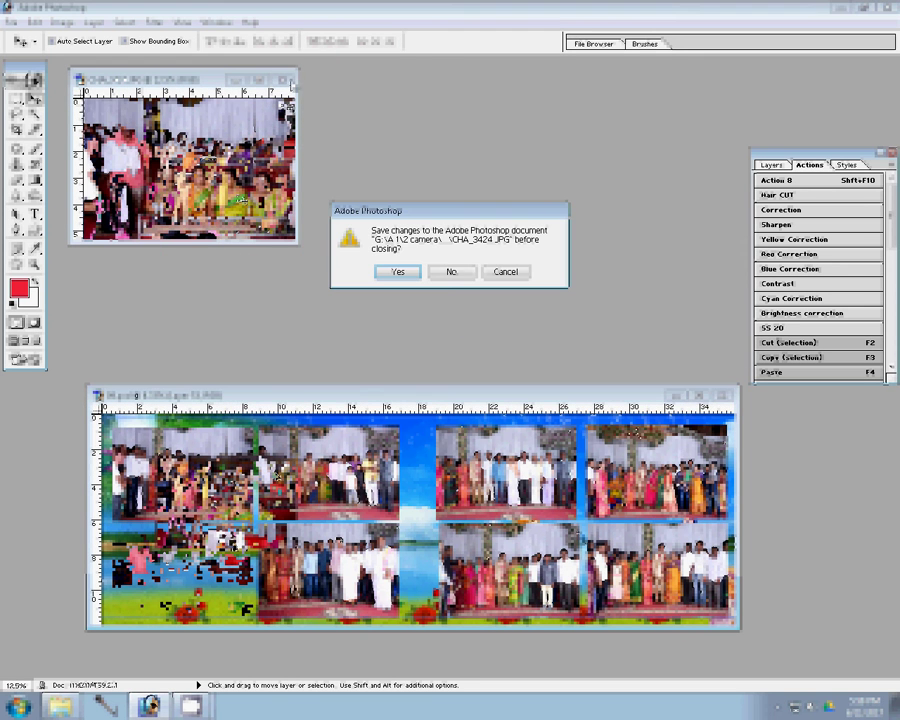
key("n")
left_click(771, 166)
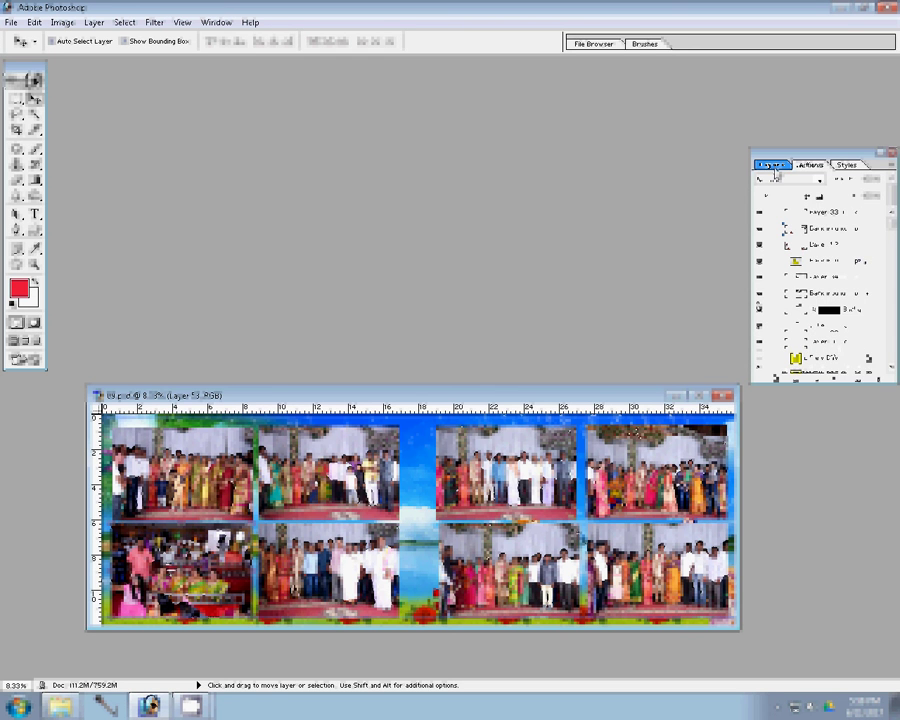
Add a 22 px pattern Stroke at 1000% scale, unlinked from the layer, to Layer 46
left_click(776, 378)
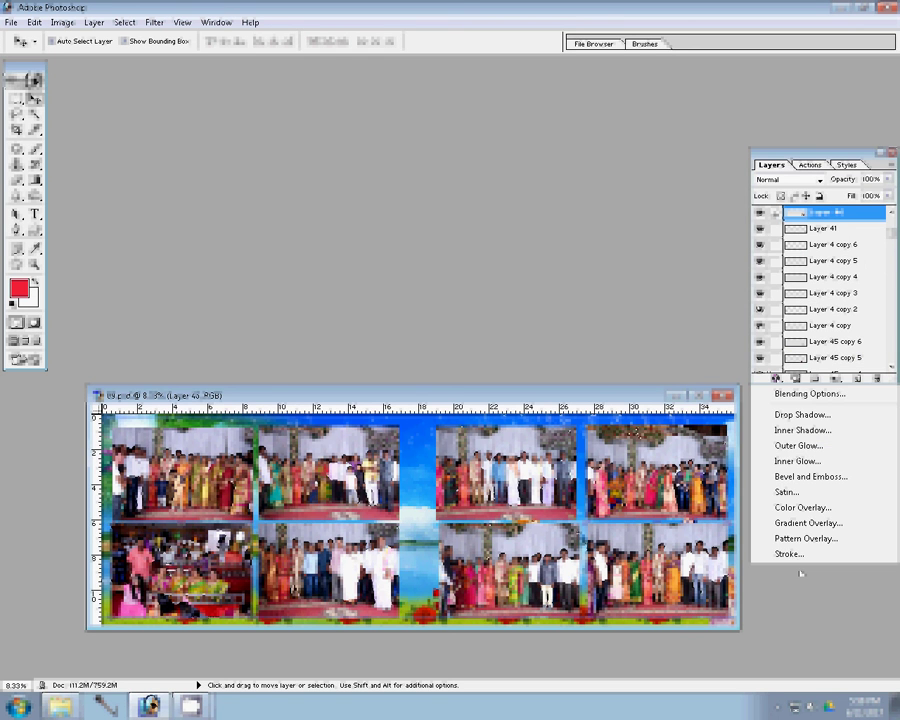
left_click(505, 430)
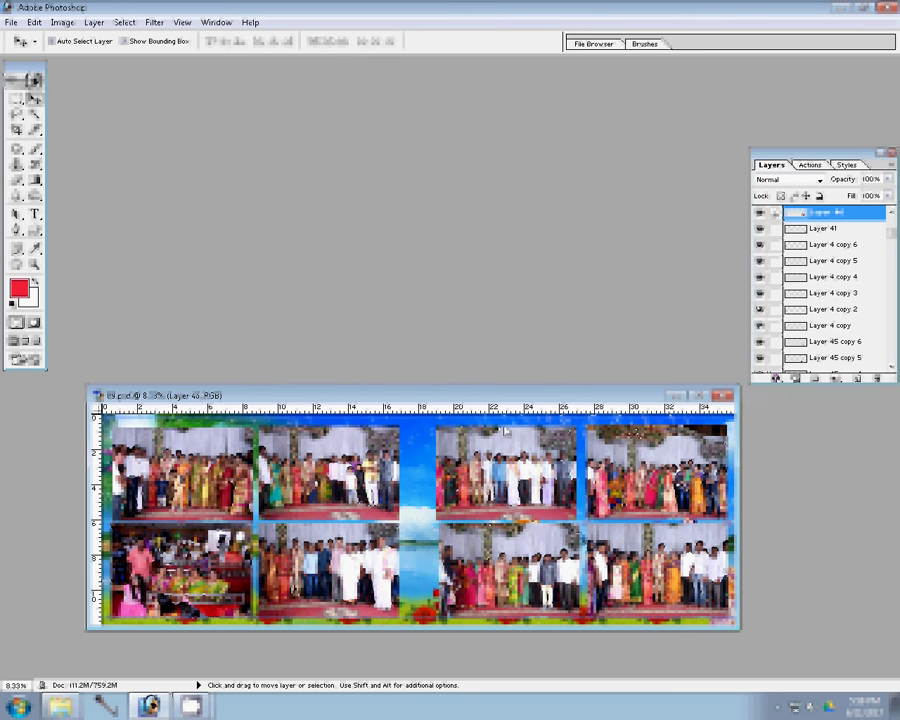
left_click(485, 275)
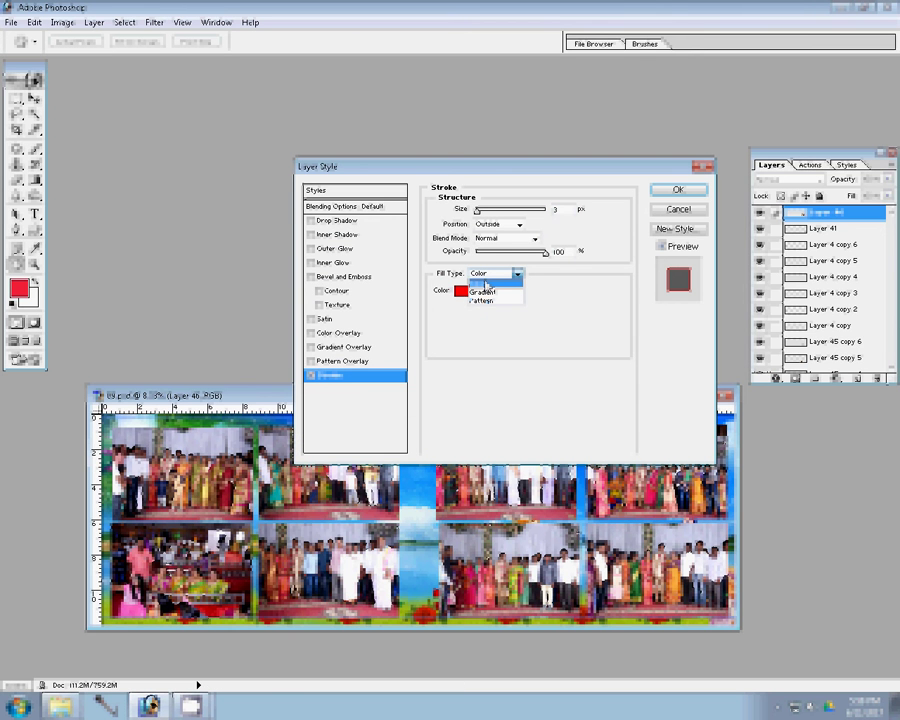
left_click(483, 292)
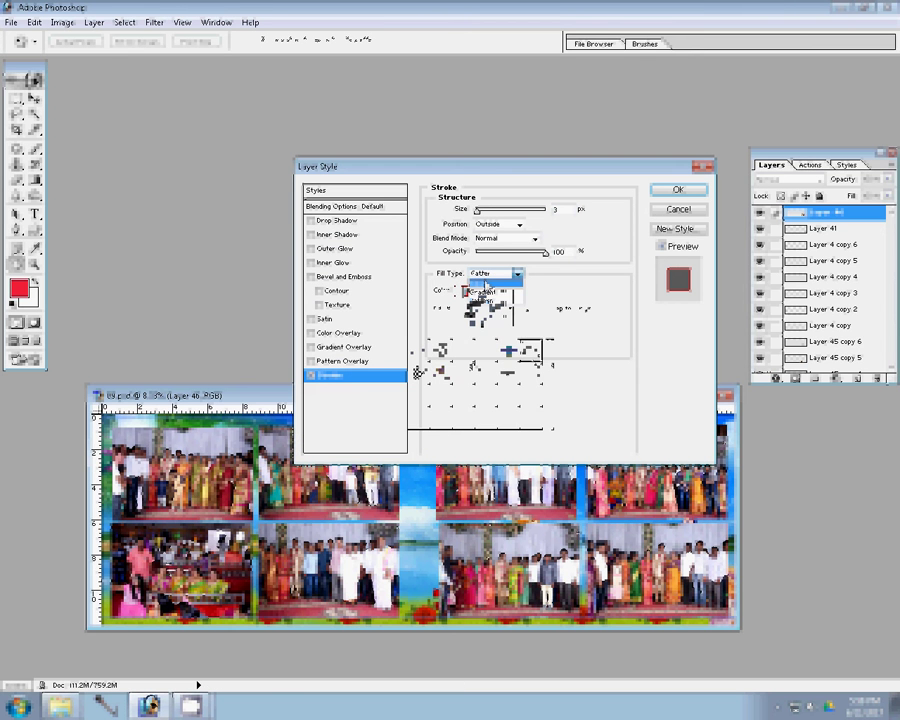
left_click(483, 301)
left_click(485, 306)
left_click(343, 378)
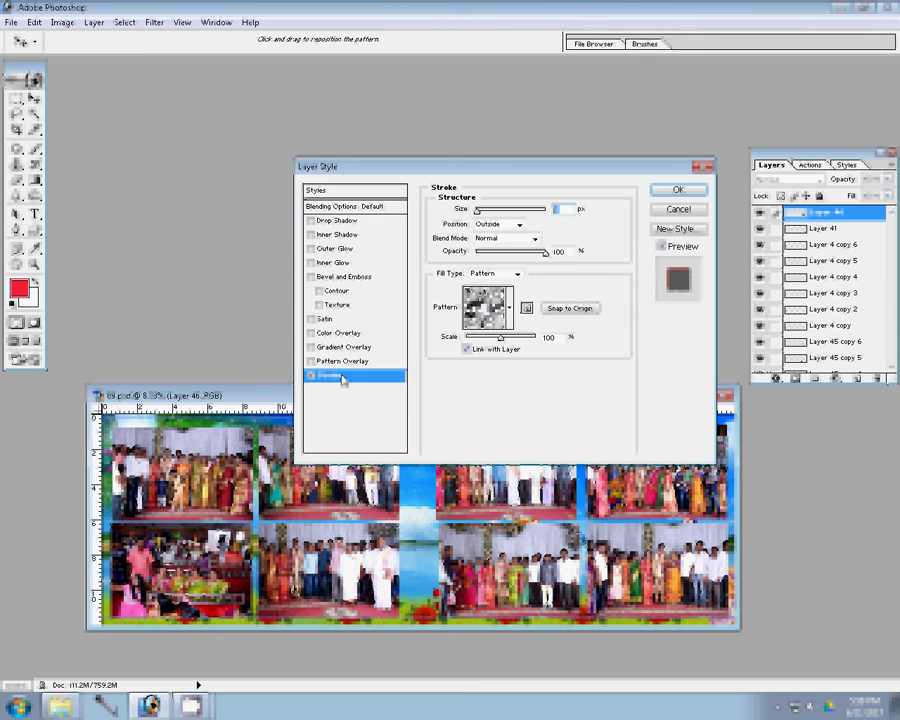
type("22")
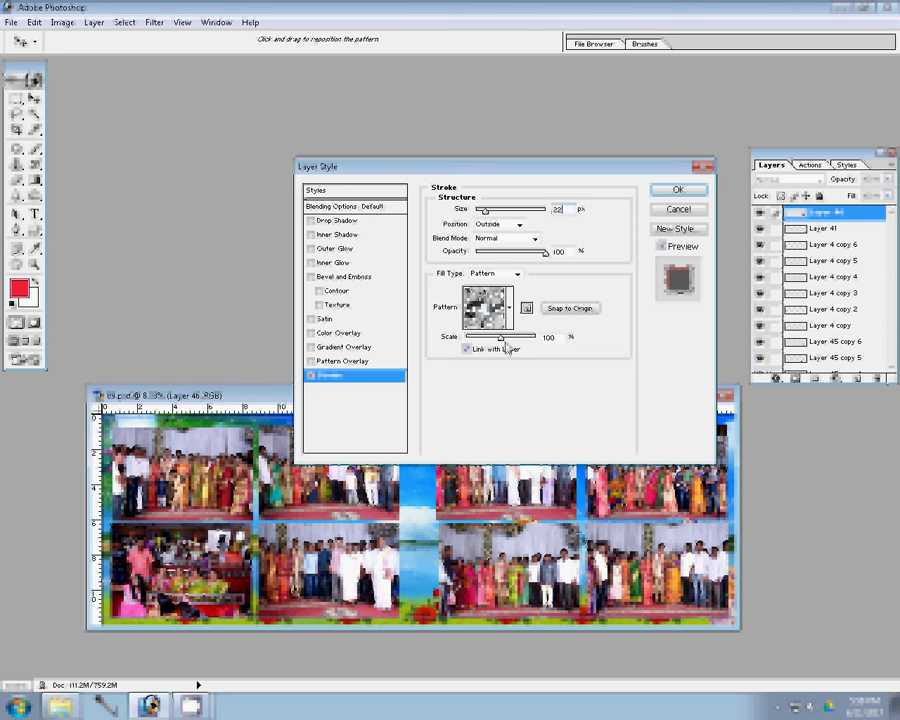
left_click_drag(501, 338, 578, 344)
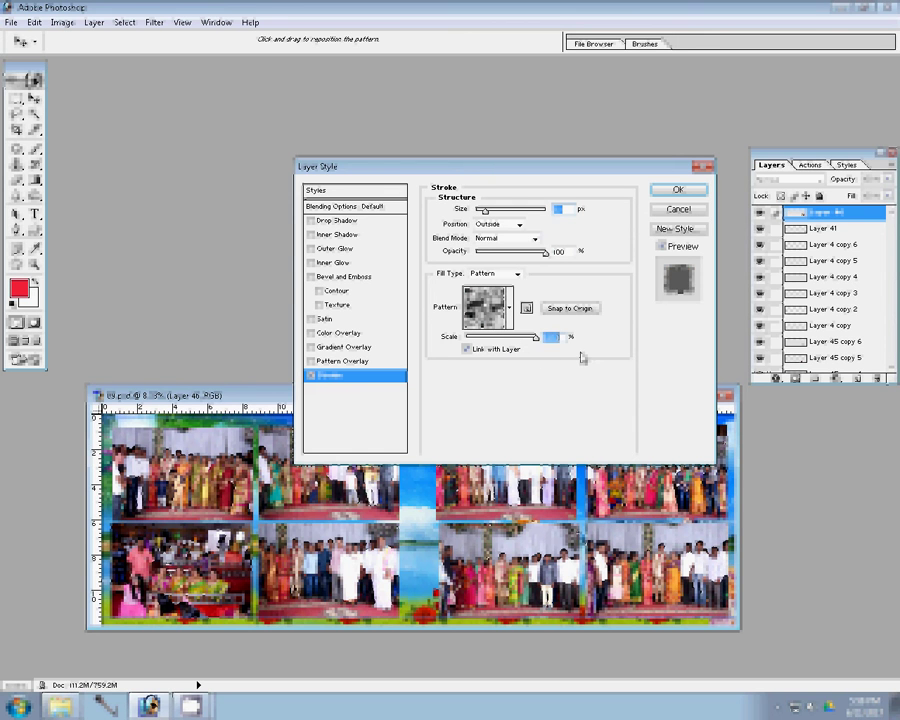
left_click(466, 349)
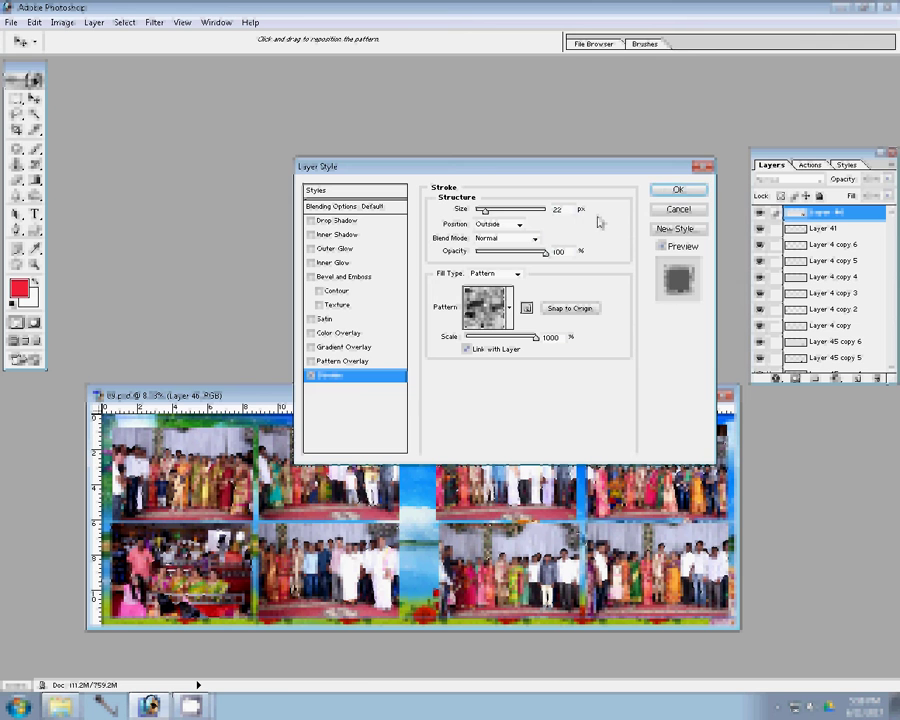
left_click(679, 191)
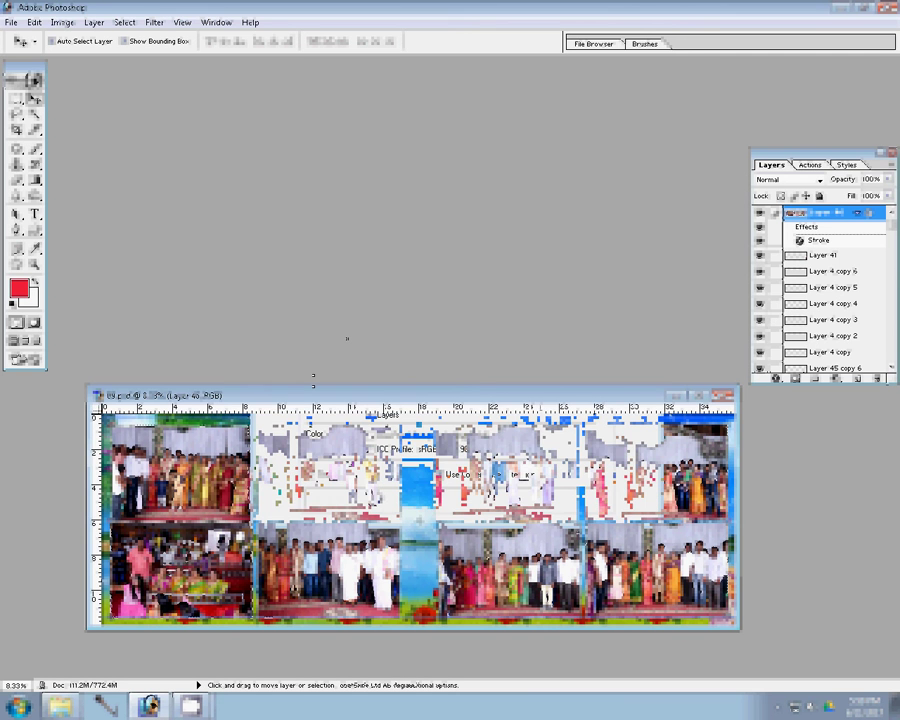
Save the album as 37.psd in G:\00
key("BackSpace")
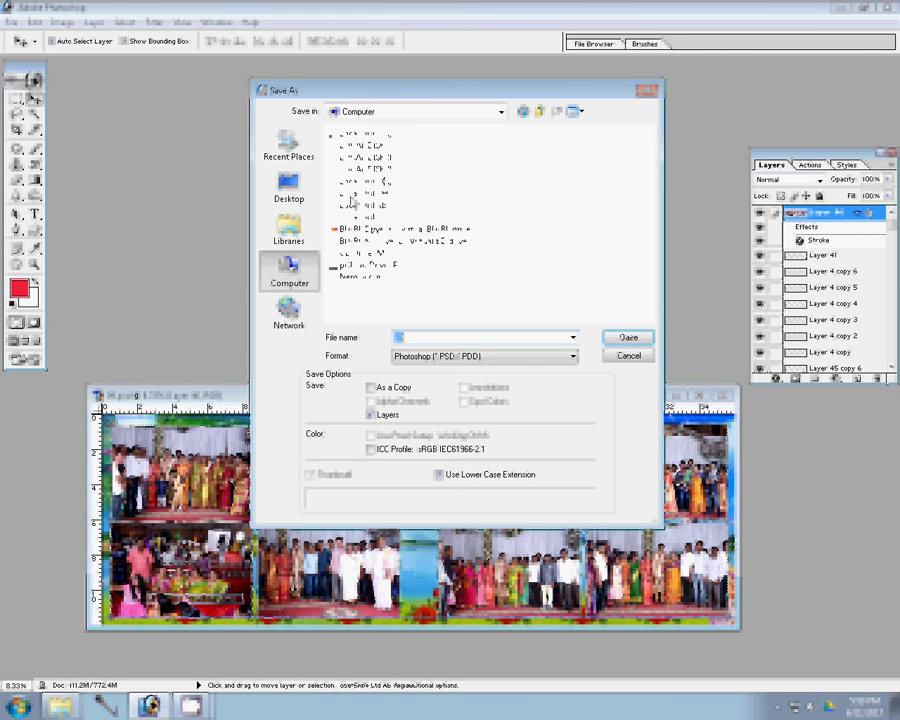
double_click(352, 202)
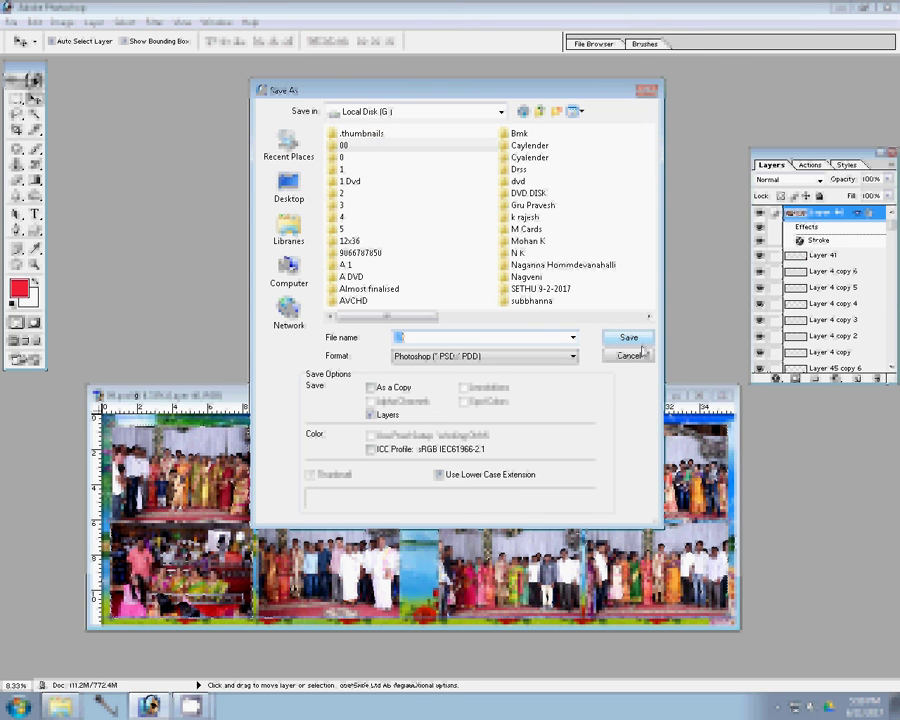
double_click(344, 145)
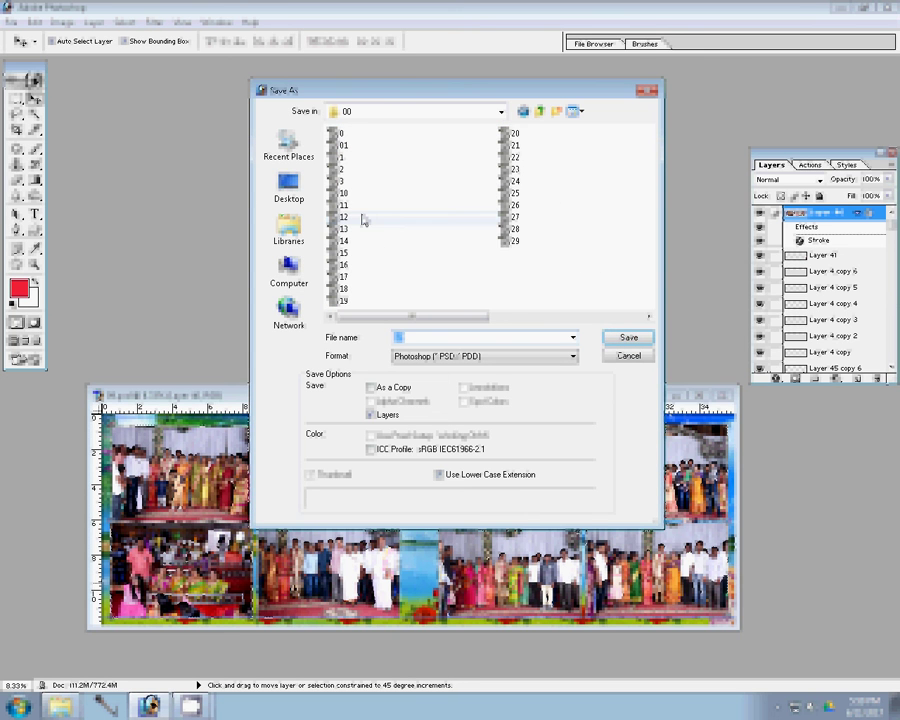
left_click(567, 318)
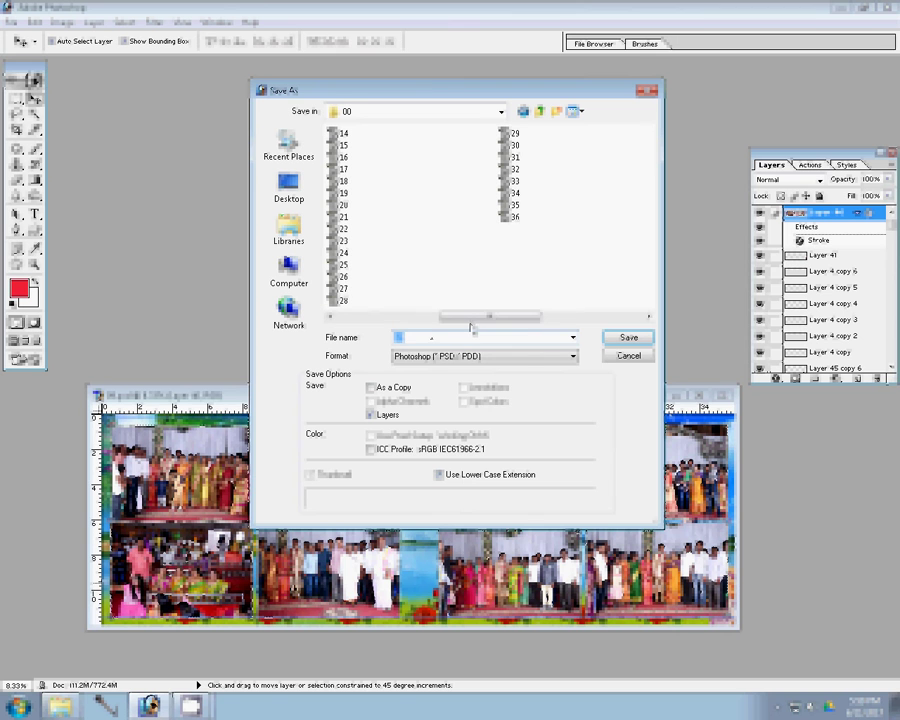
type("3")
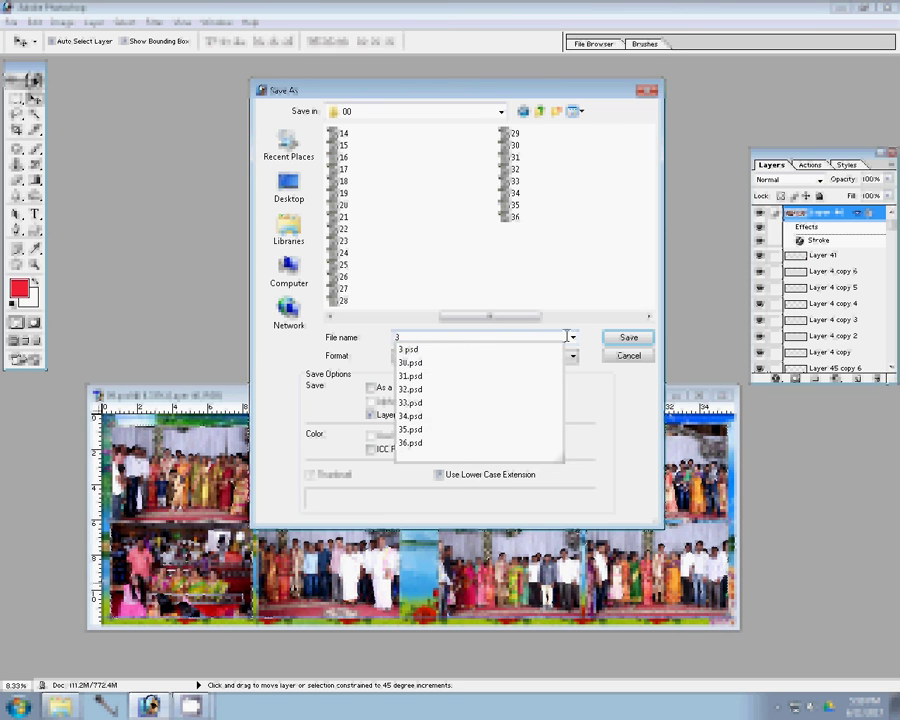
type("7")
left_click(620, 337)
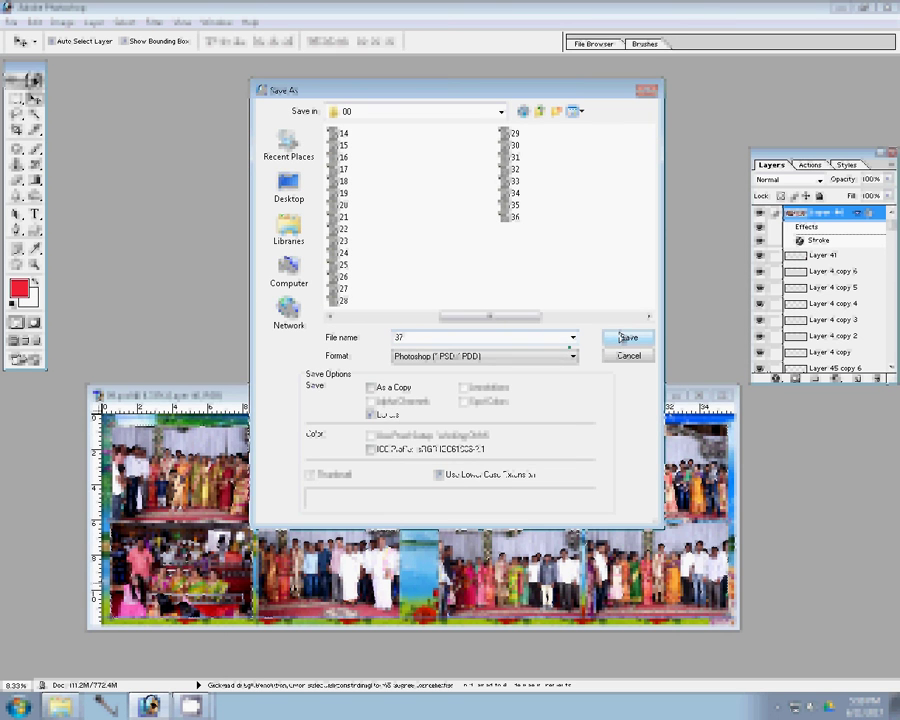